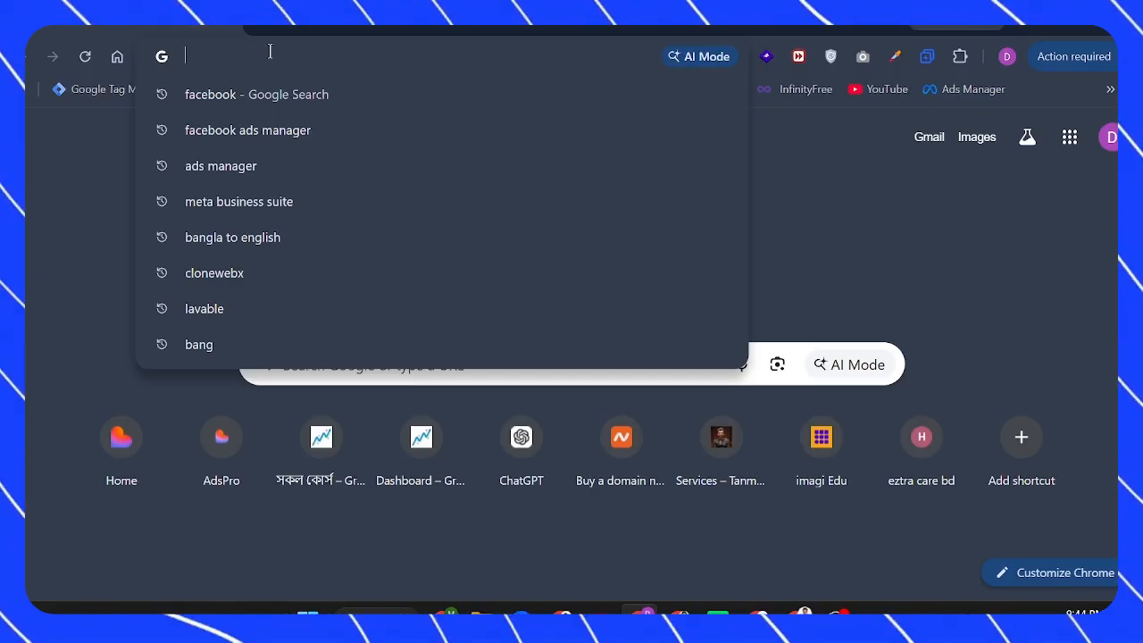
- Search the web for "gtm tag manager" and open the Google Marketing Platform result on website tag management
text(GTM)
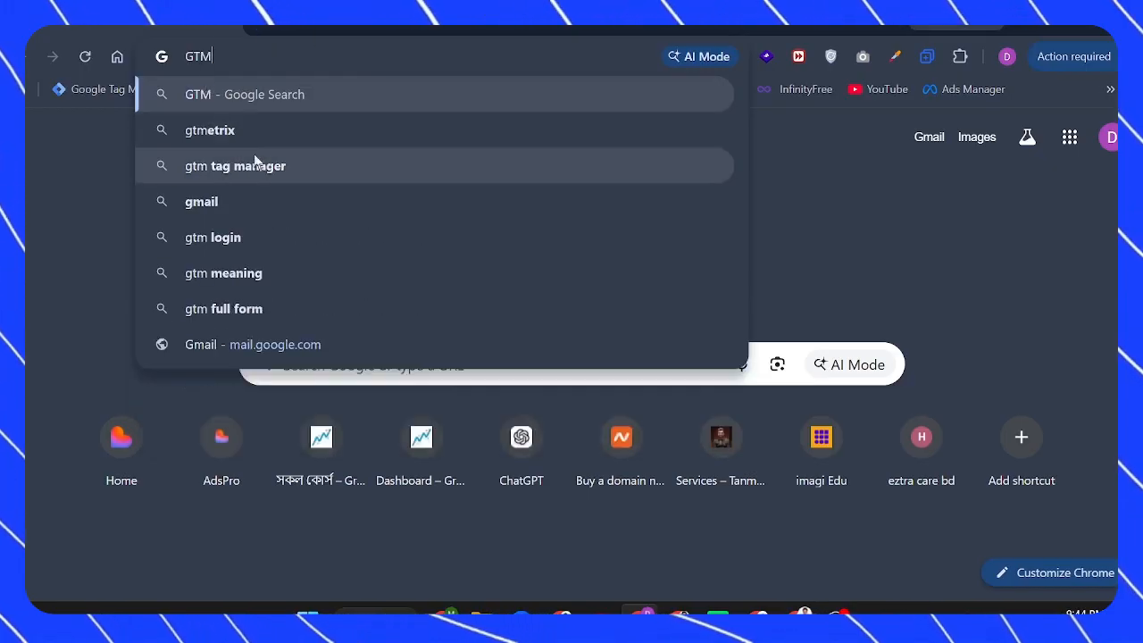
click(249, 171)
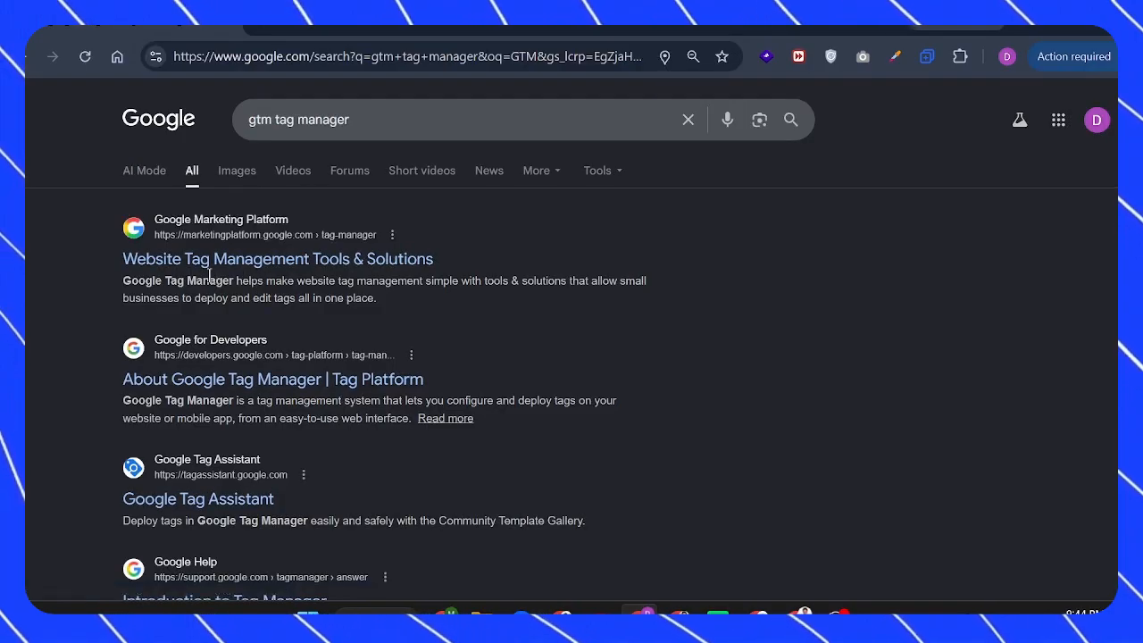
click(212, 262)
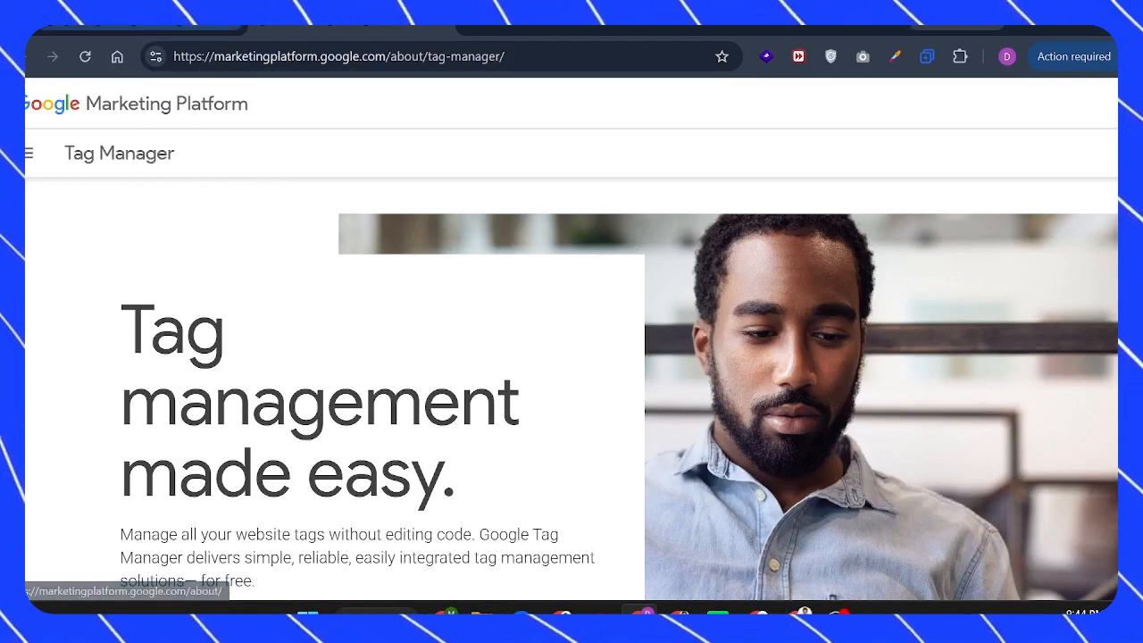
- Go from the Tag Manager product page to the Tag Manager accounts overview using the free start option
click(192, 23)
click(259, 27)
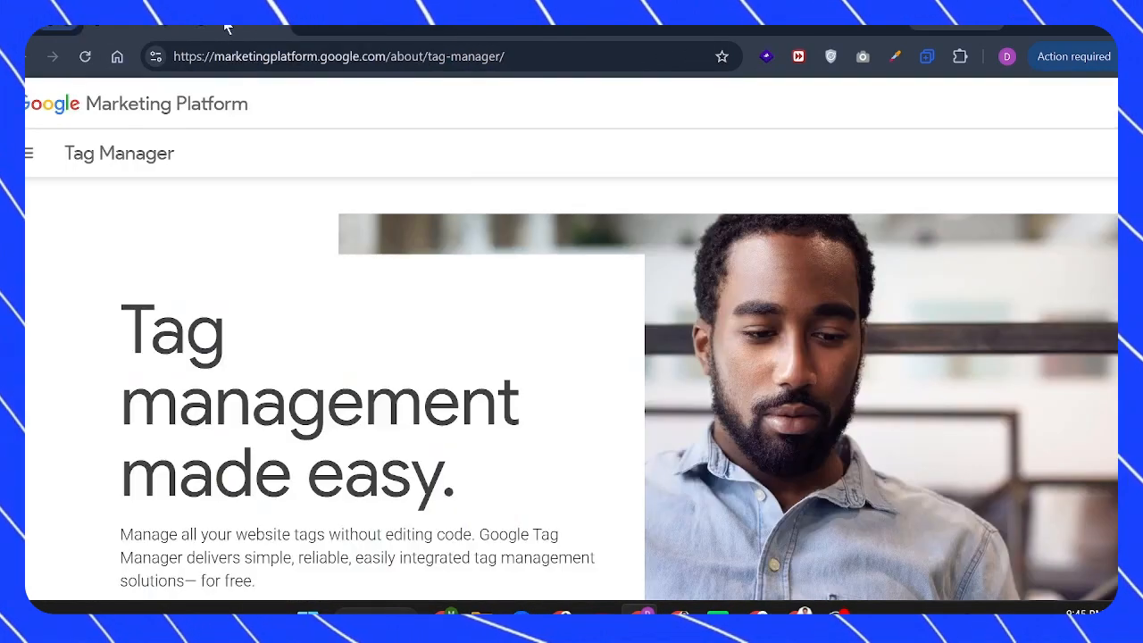
scroll(500, 364, down, 5)
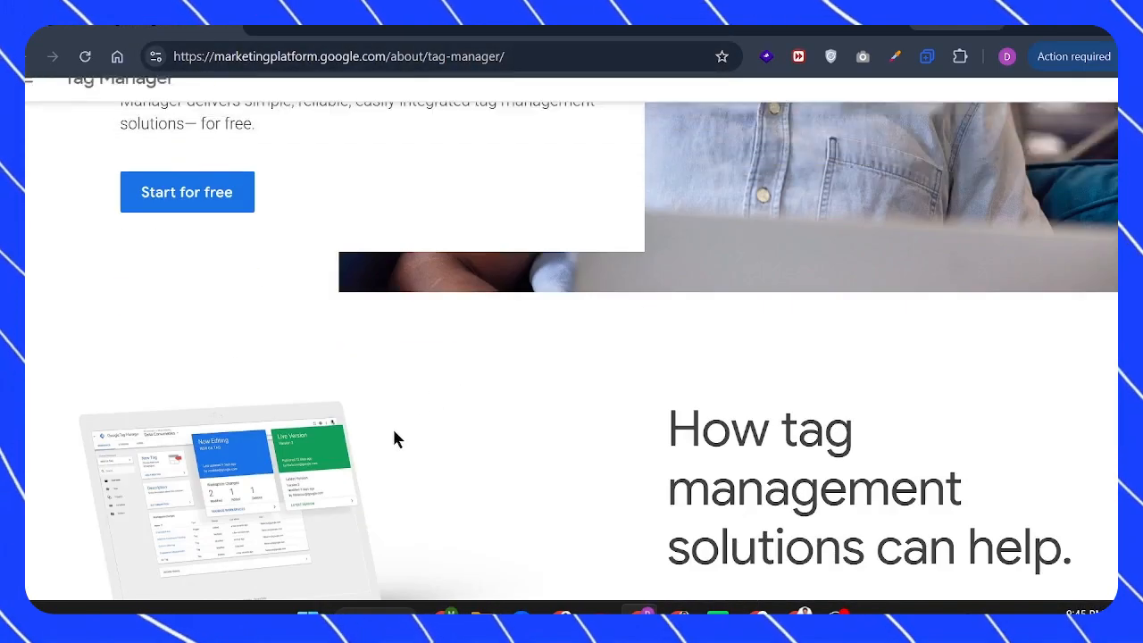
click(163, 207)
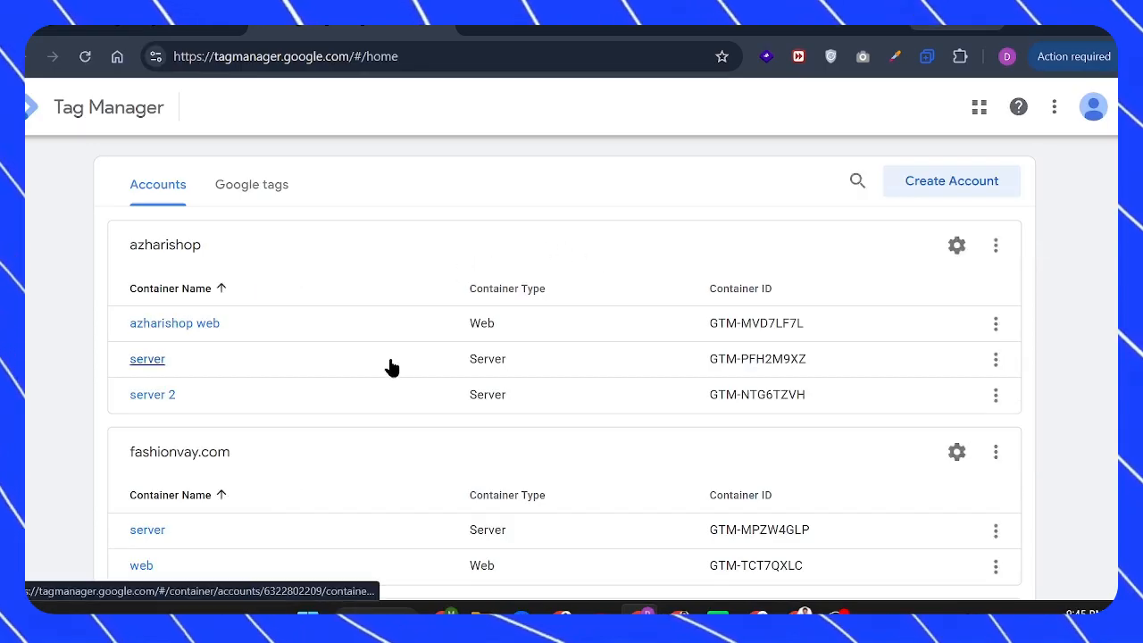
- Start creating a new Tag Manager account and set its account name to "hilsha veli"
scroll(410, 378, down, 5)
scroll(352, 385, up, 5)
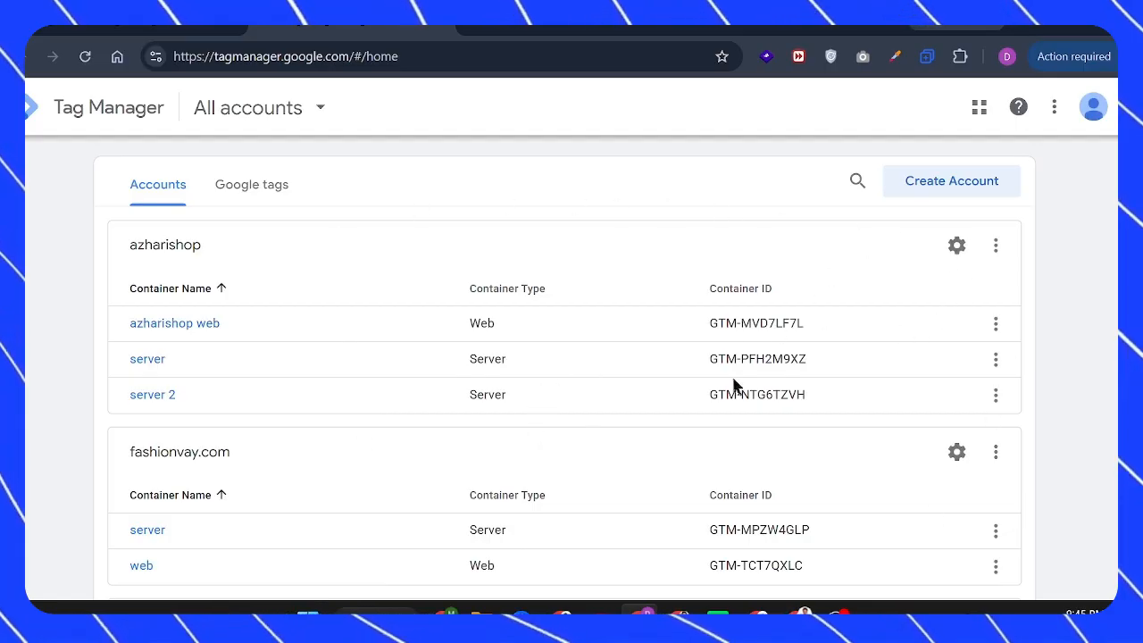
click(933, 182)
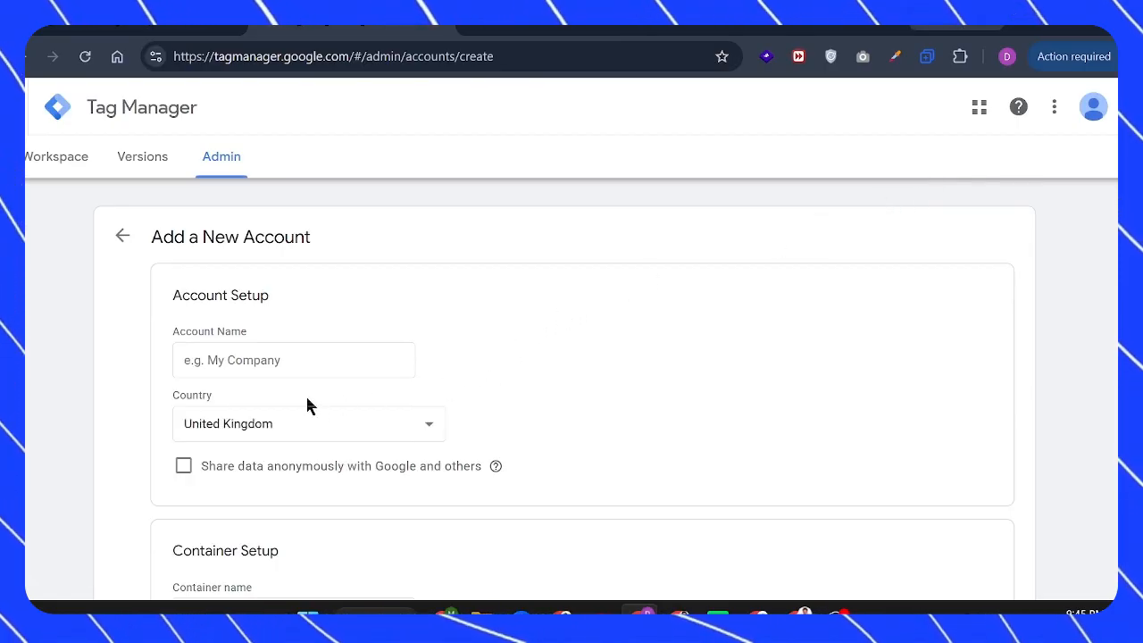
click(259, 362)
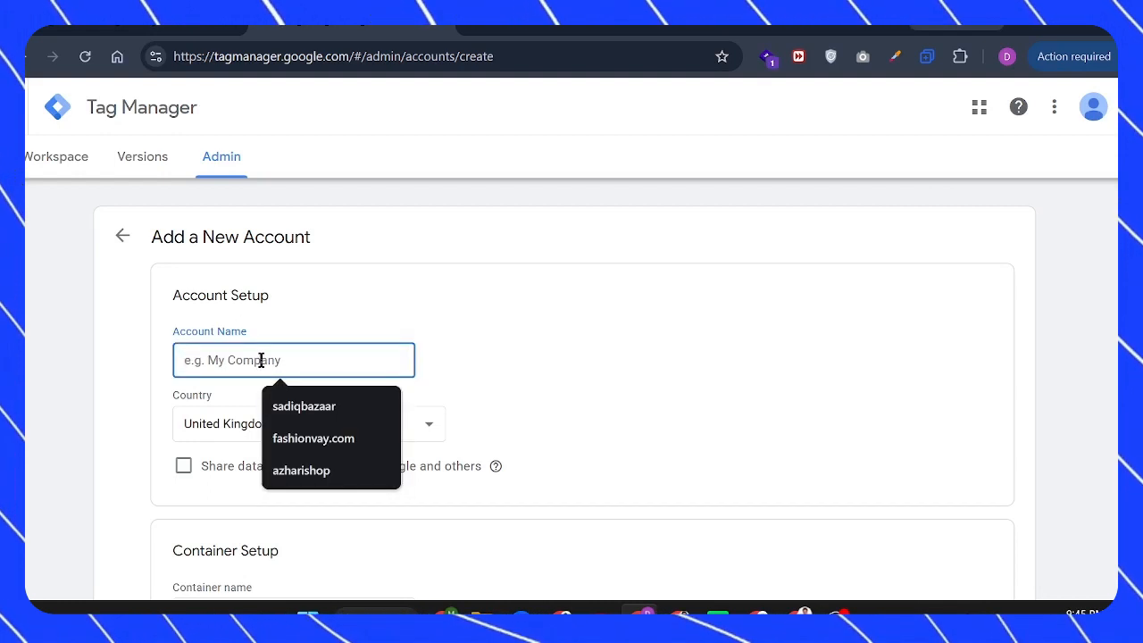
text(h)
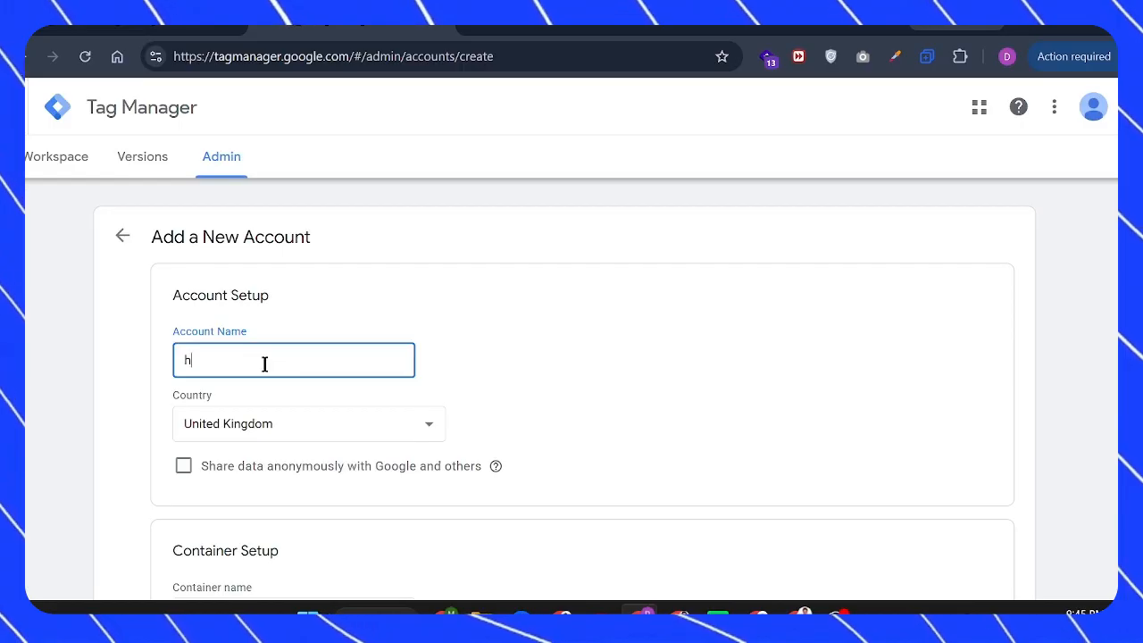
text(i)
key(BackSpace)
key(BackSpace)
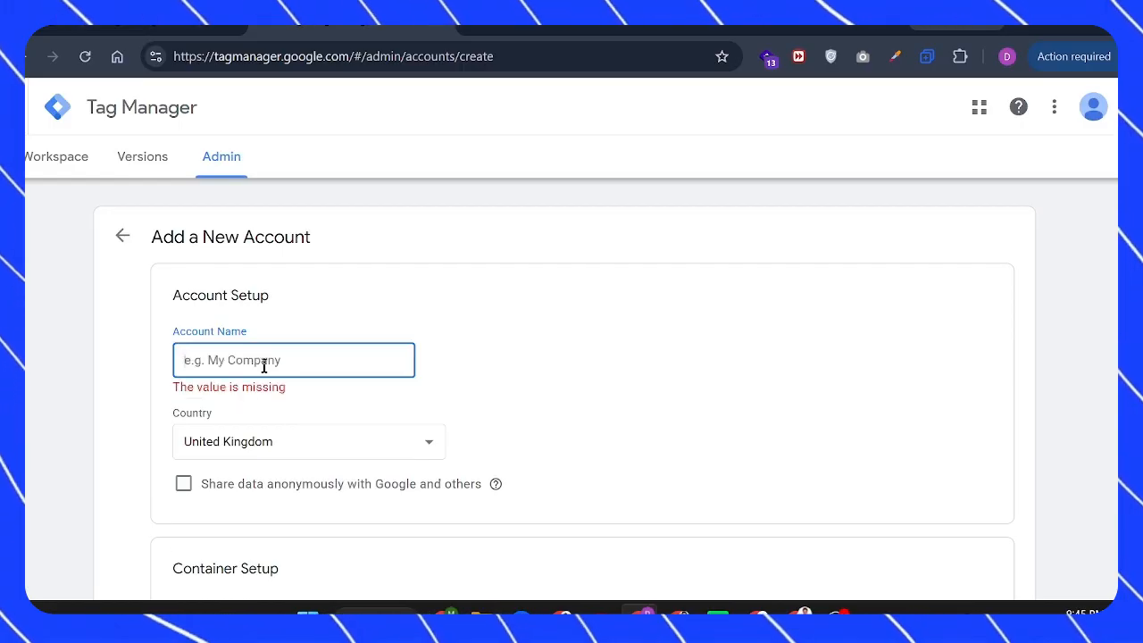
text(hilsha)
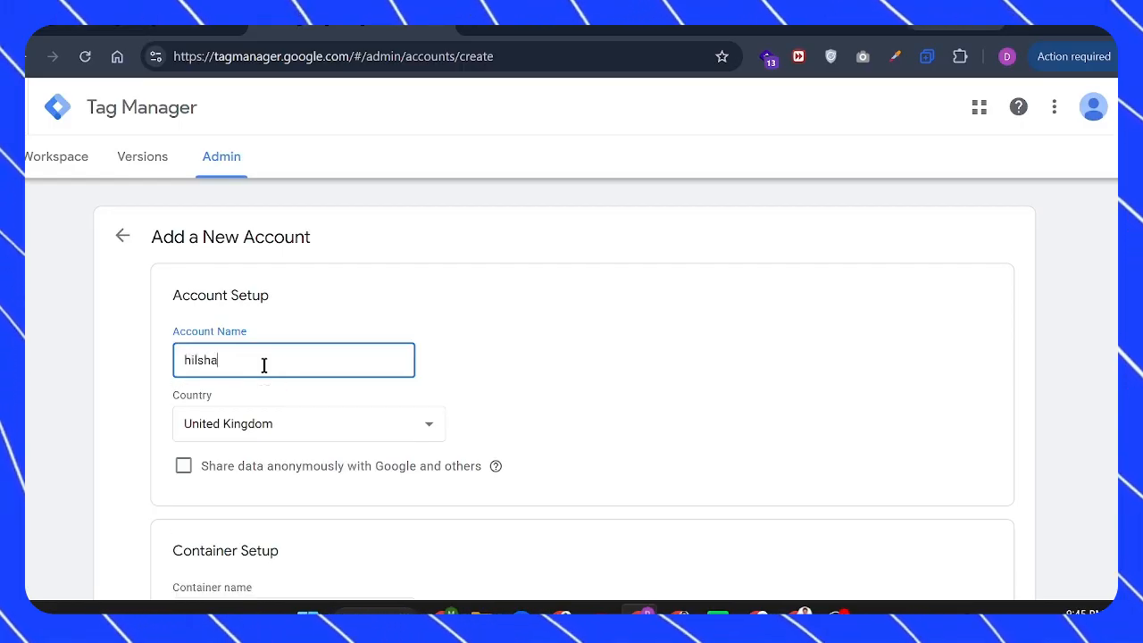
text( veli)
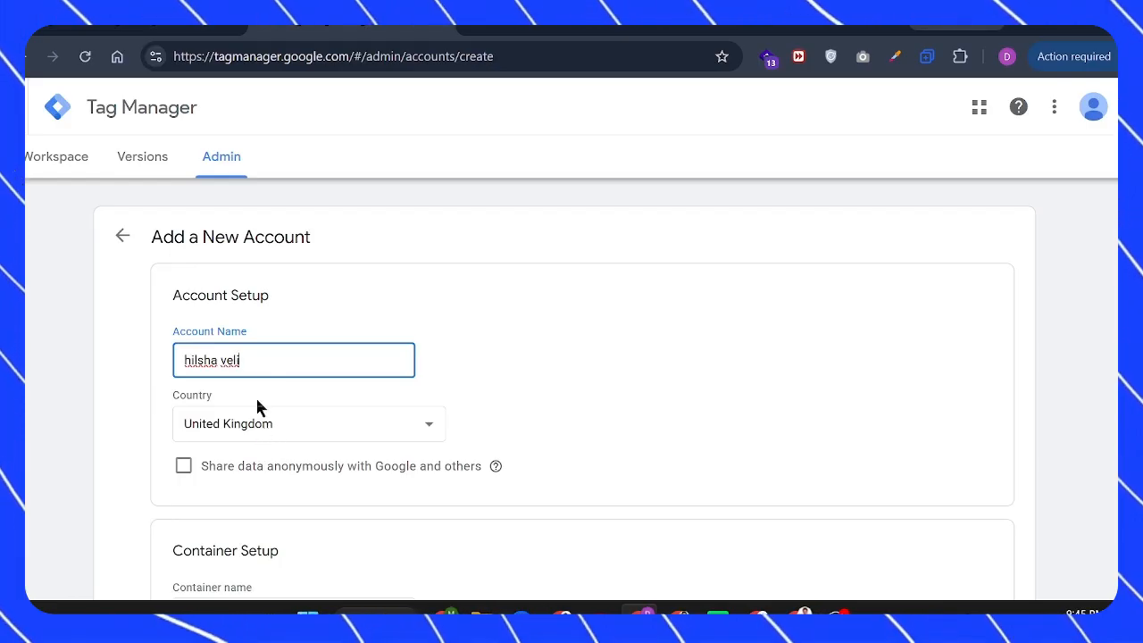
- Set the account's country to Bangladesh and enable sharing data anonymously with Google and others
click(270, 425)
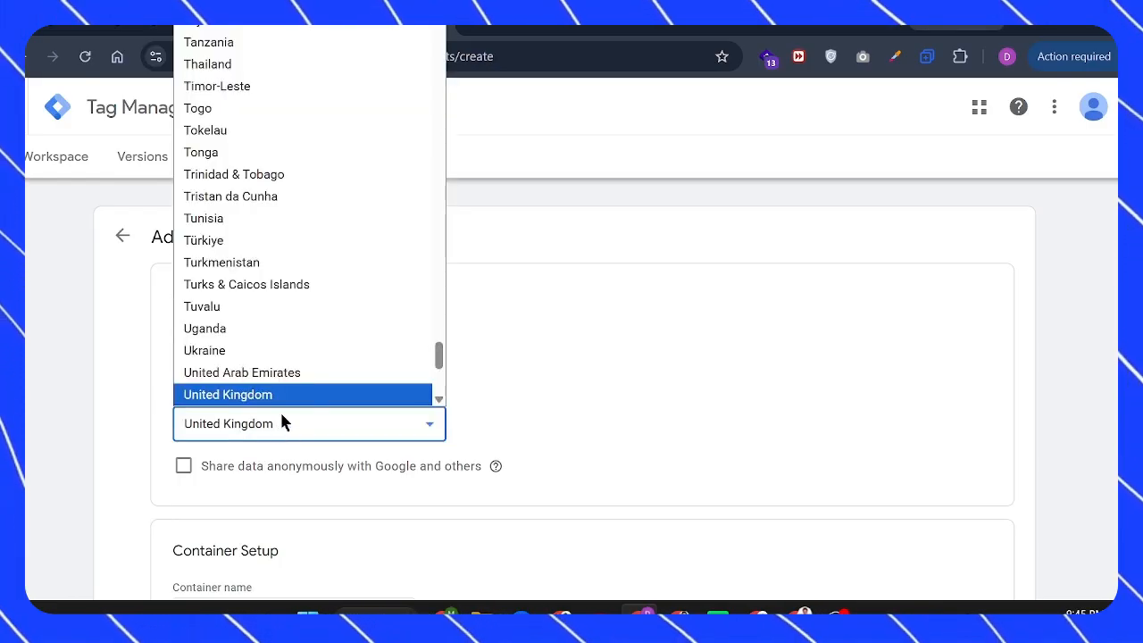
scroll(284, 314, down, 4)
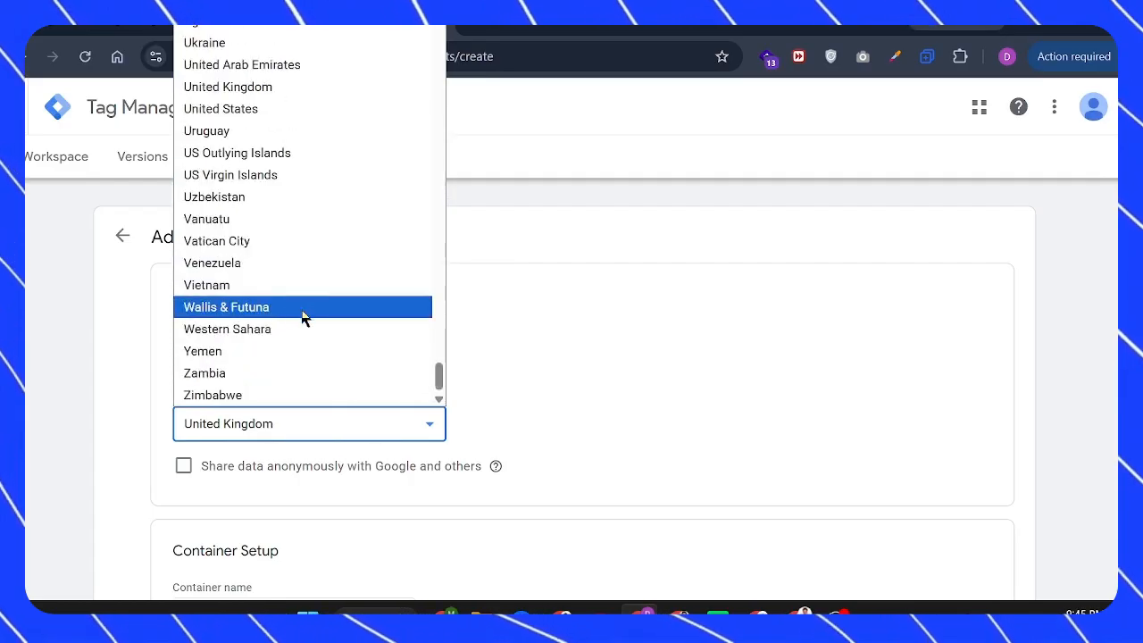
scroll(301, 317, up, 20)
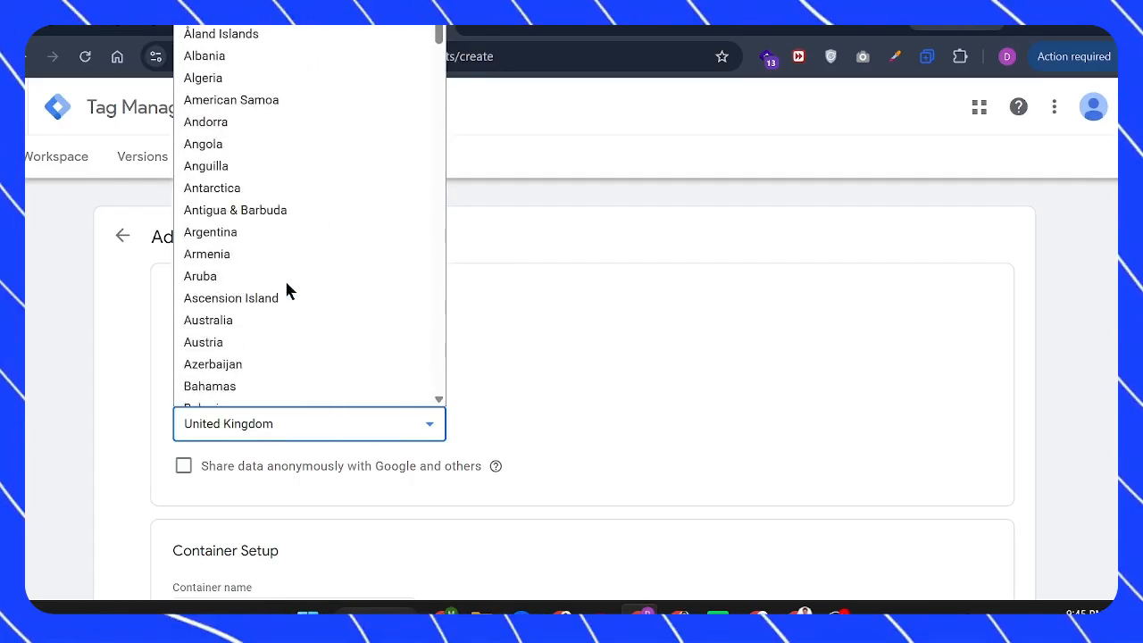
scroll(309, 339, down, 8)
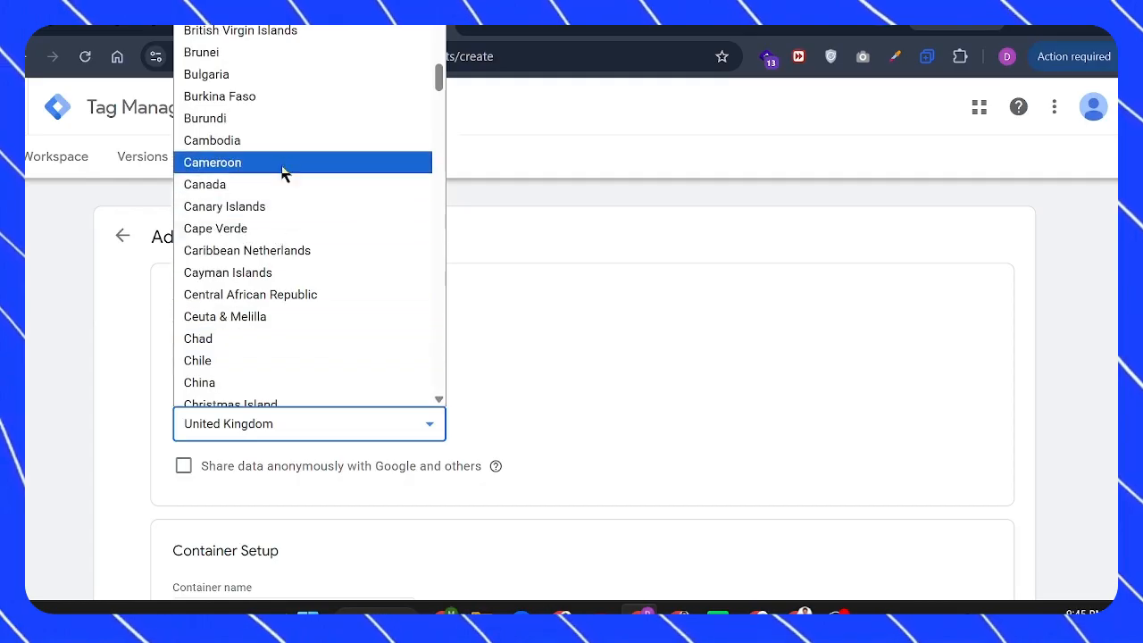
scroll(298, 161, up, 8)
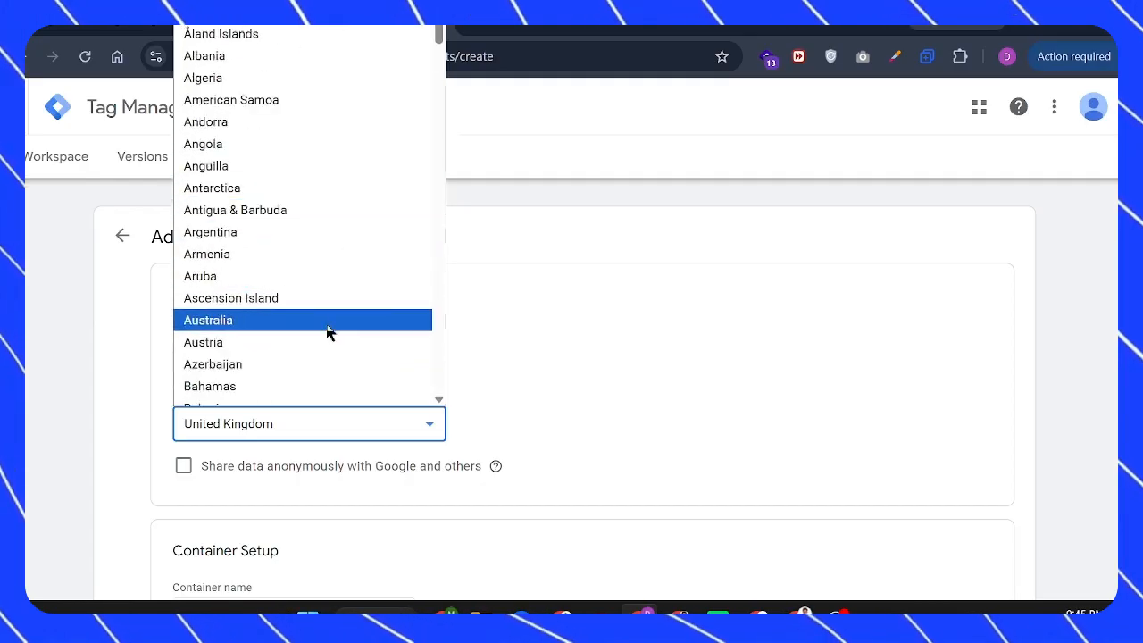
scroll(327, 332, down, 2)
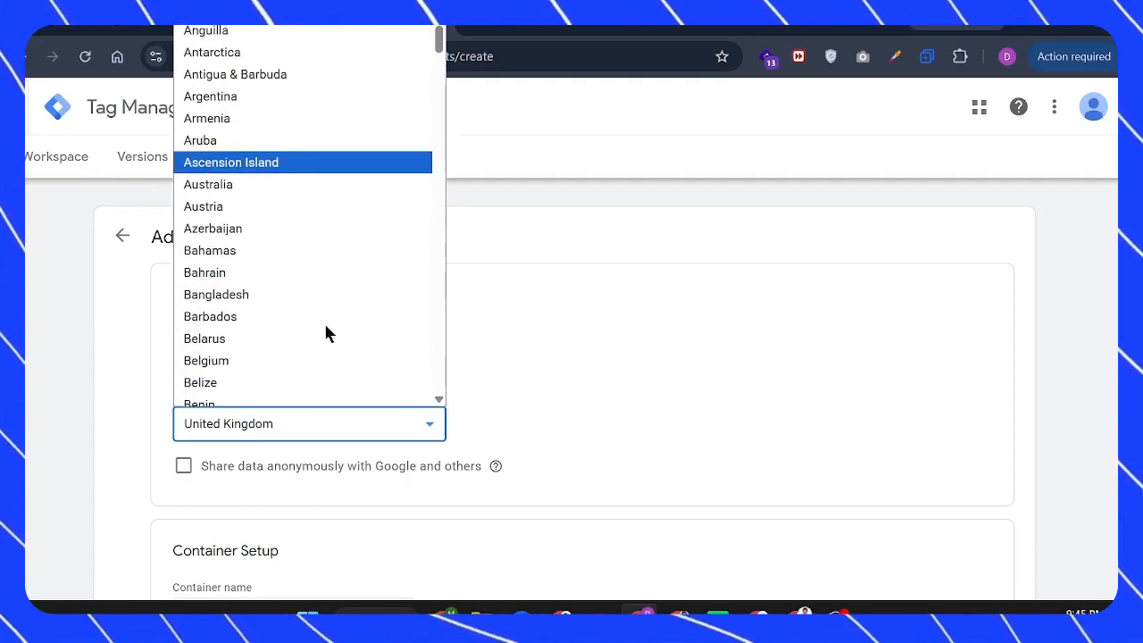
scroll(325, 332, down, 1)
click(262, 247)
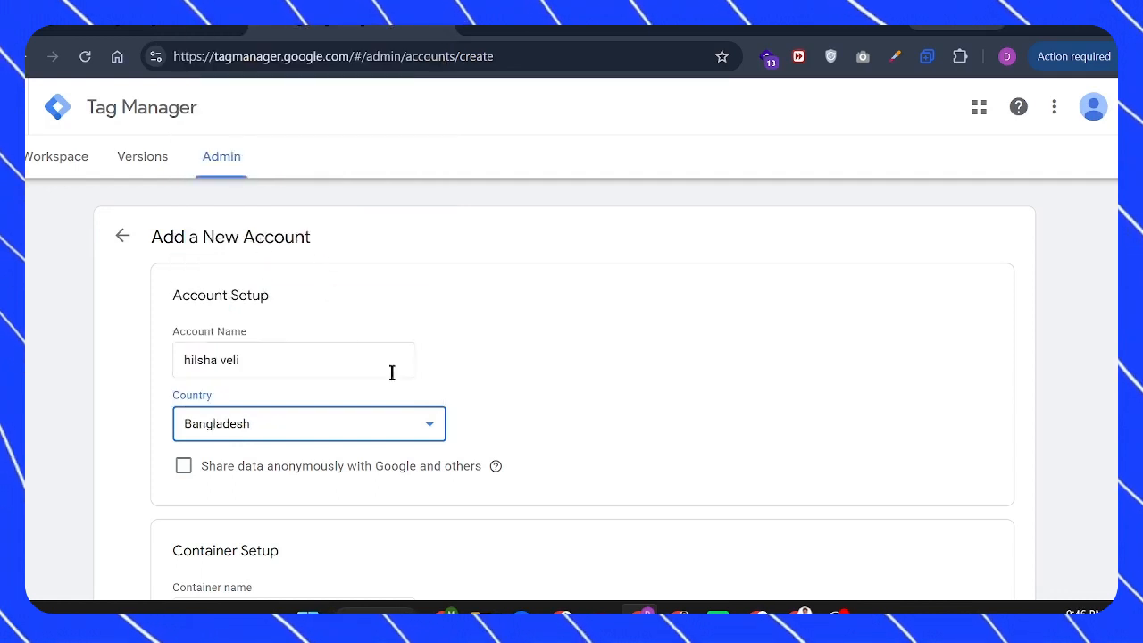
click(254, 467)
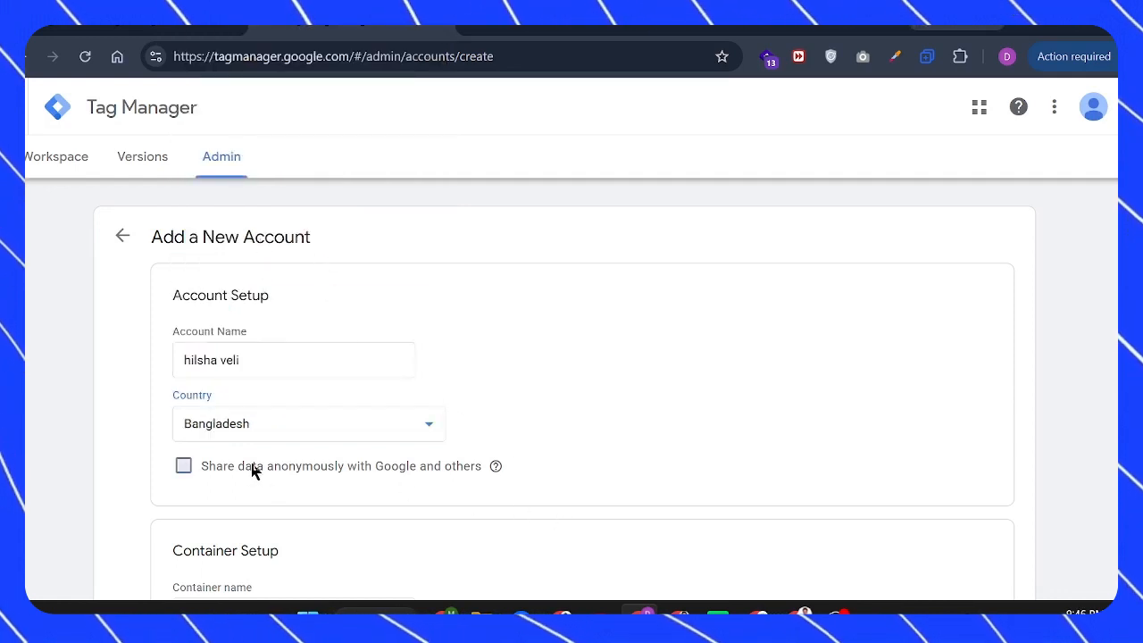
- Name the new account's container "Web" in the container setup
scroll(296, 474, down, 5)
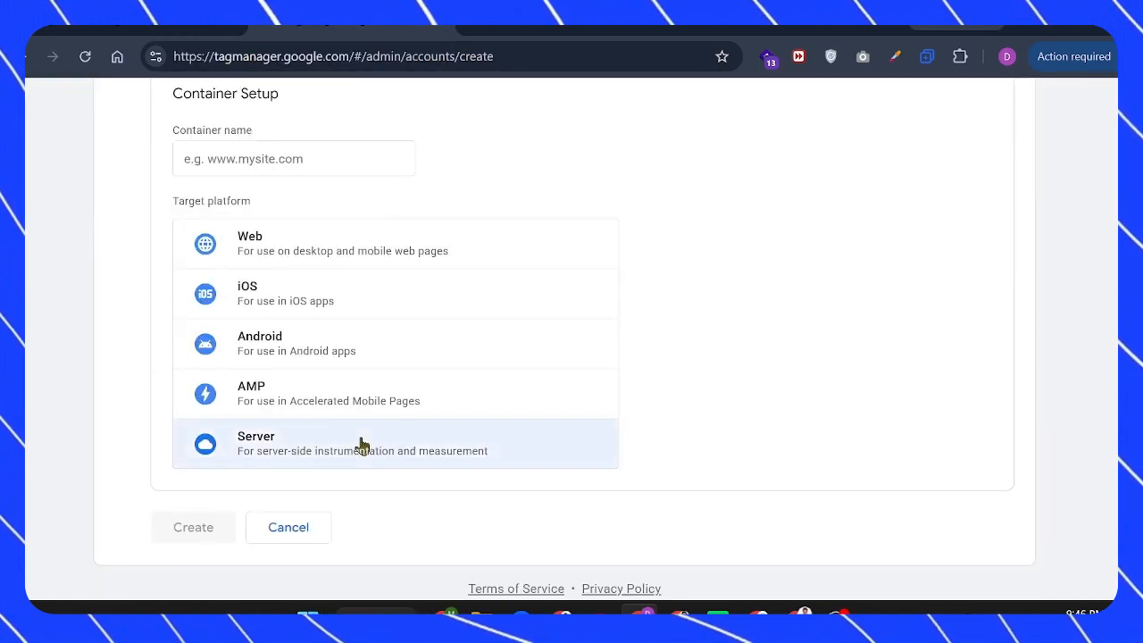
scroll(714, 363, up, 5)
scroll(571, 357, down, 3)
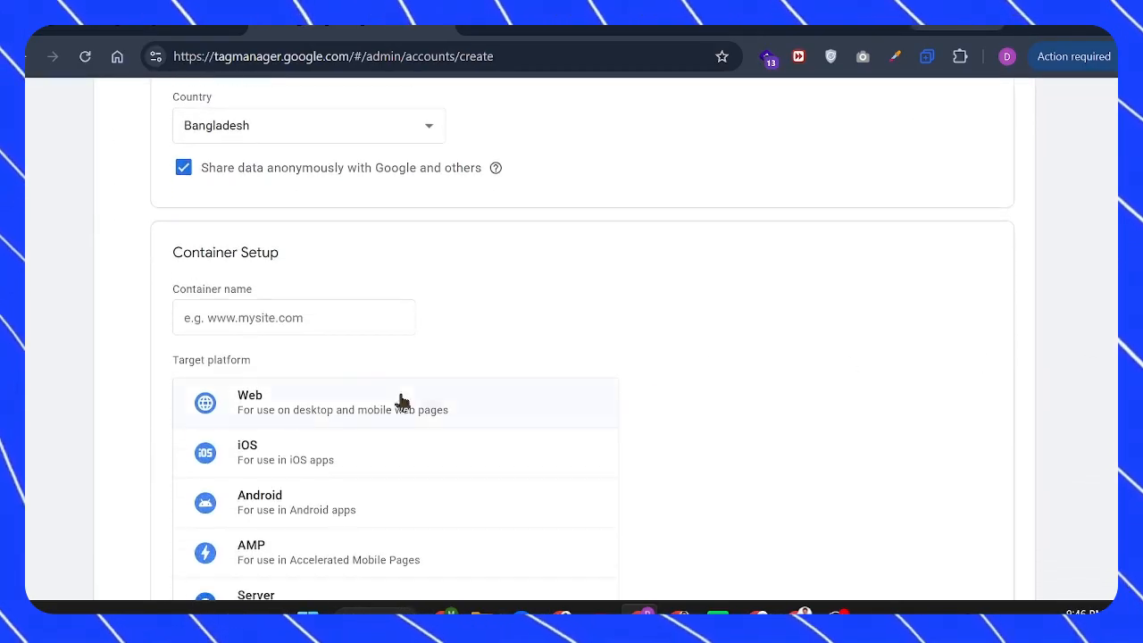
triple_click(218, 252)
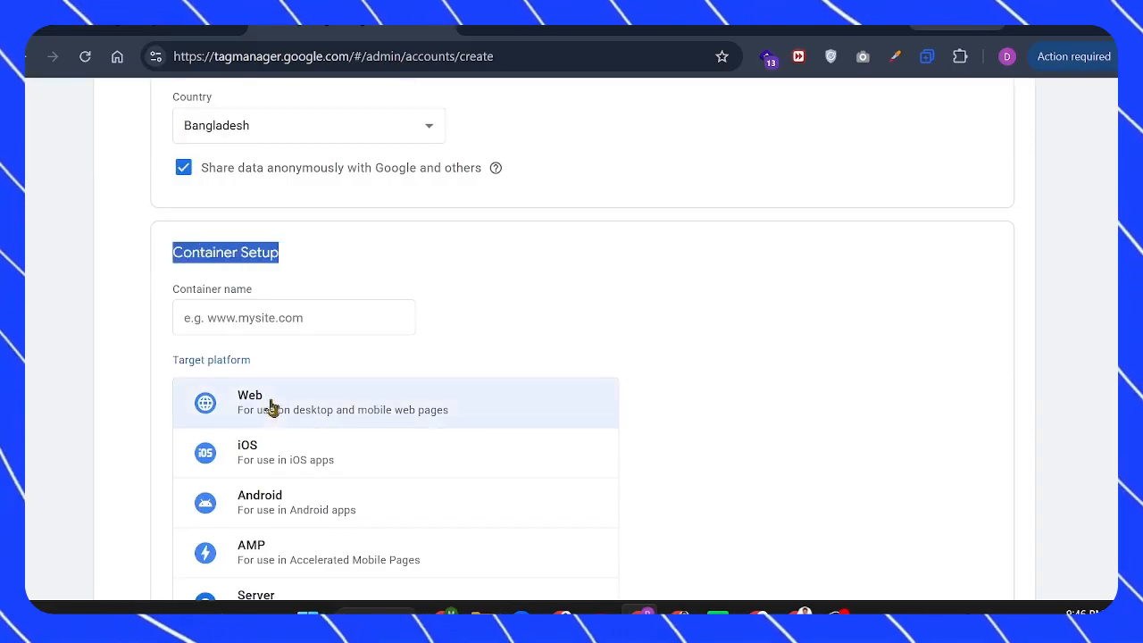
click(239, 320)
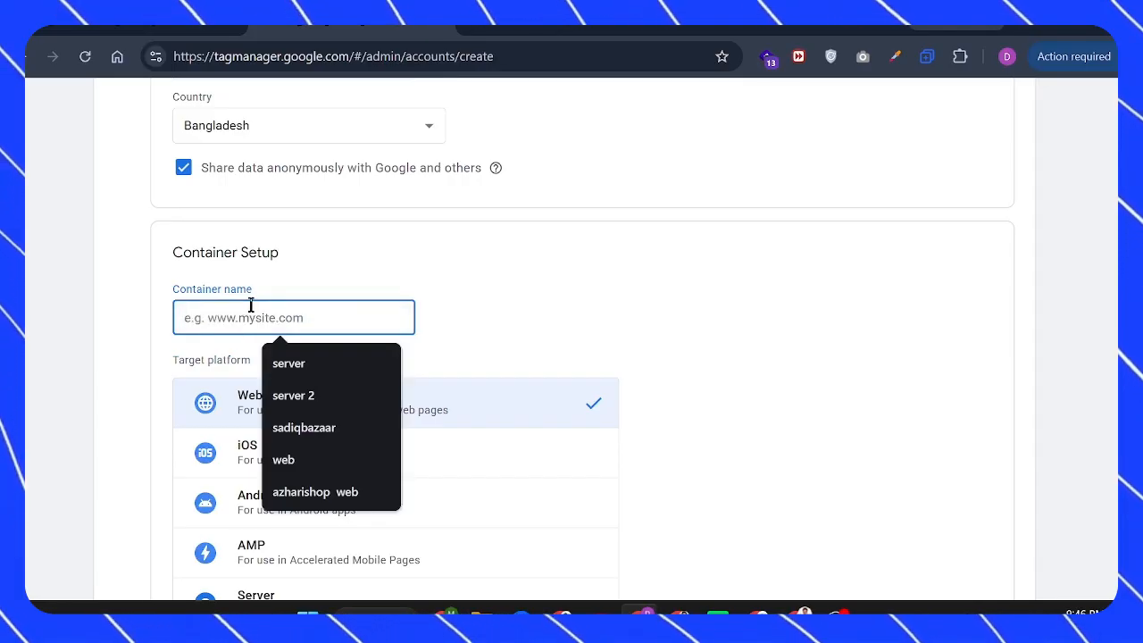
text(WE)
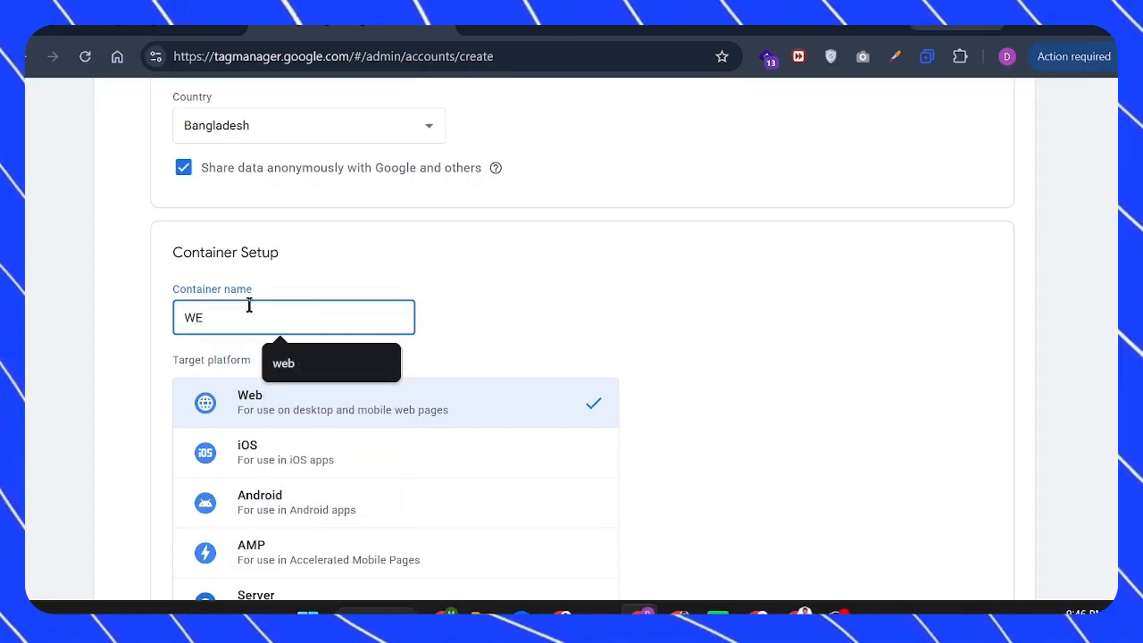
text(eb)
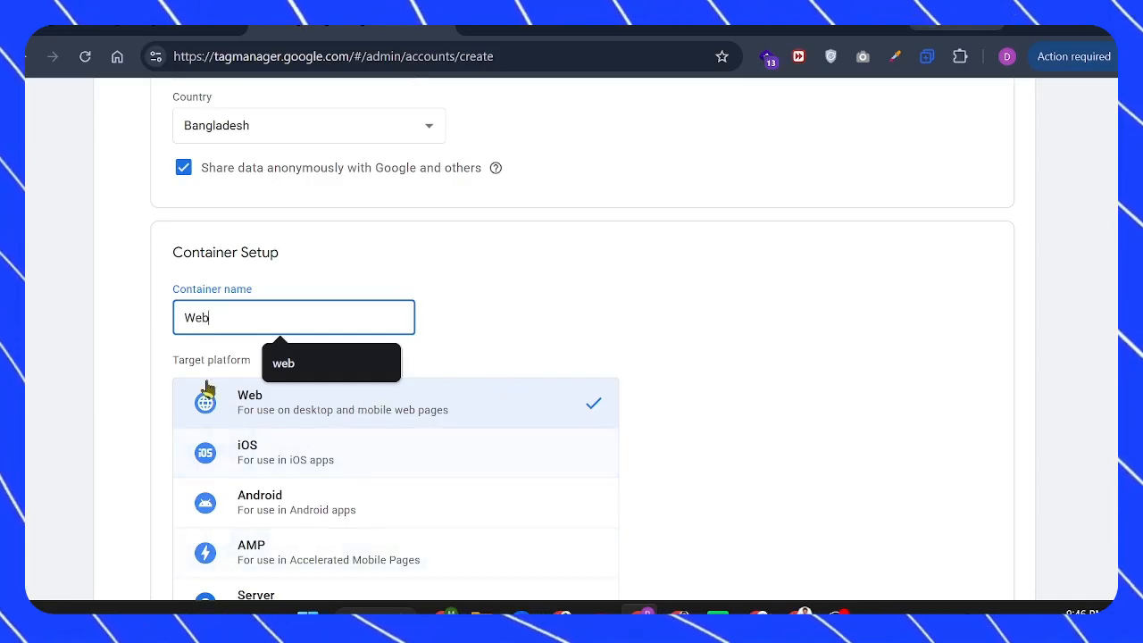
- Try iOS as the container's target platform, and settle on Web
drag(158, 359, 252, 359)
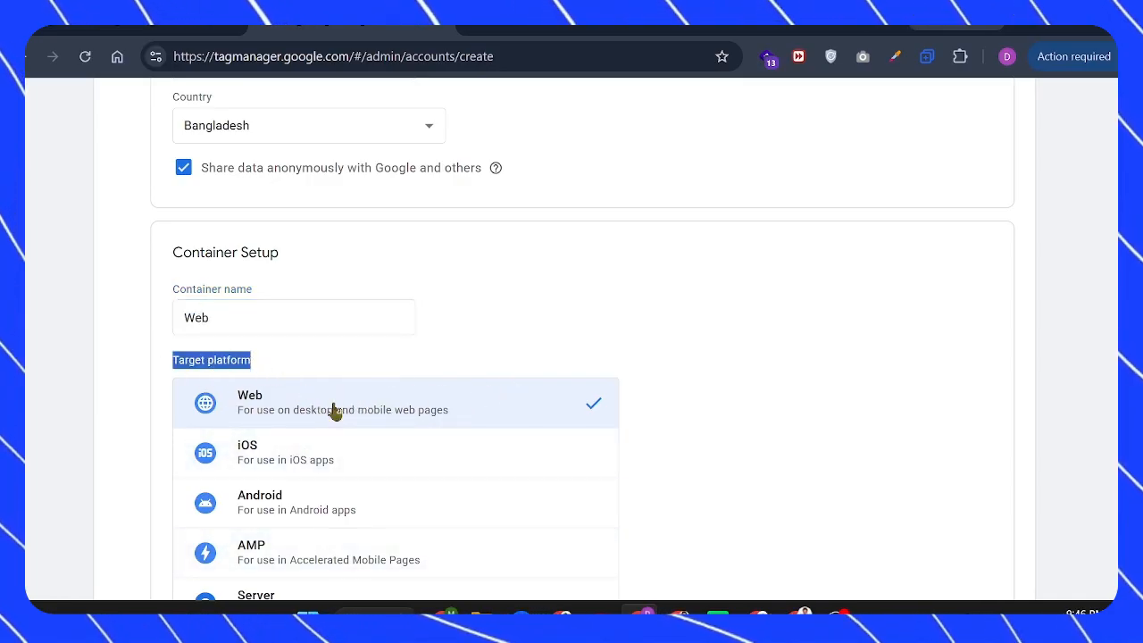
click(327, 450)
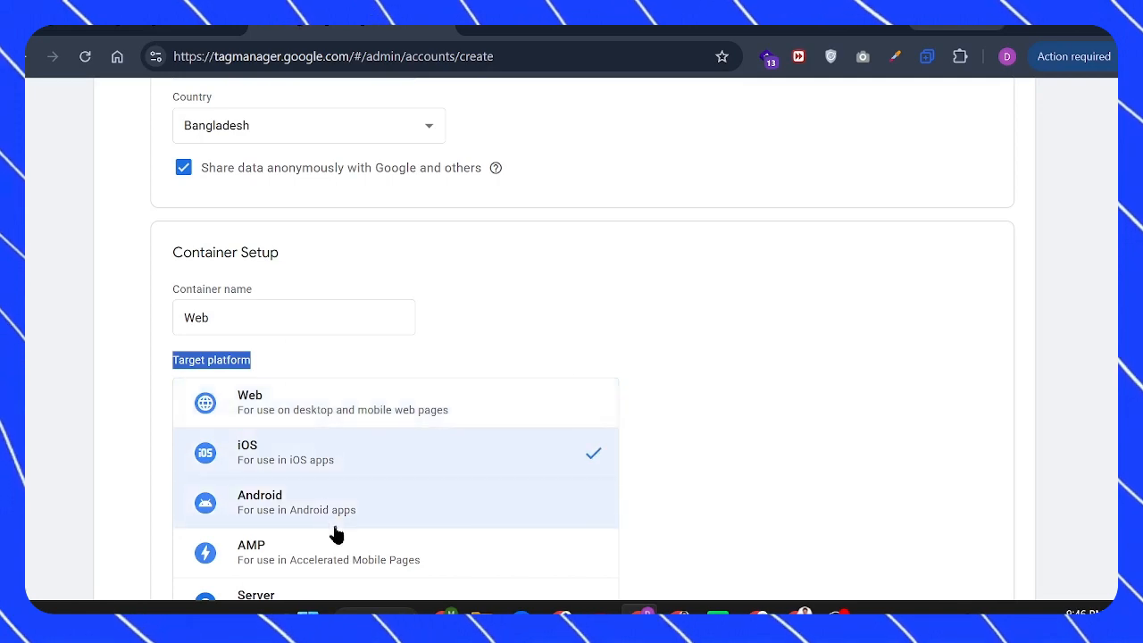
scroll(335, 532, down, 2)
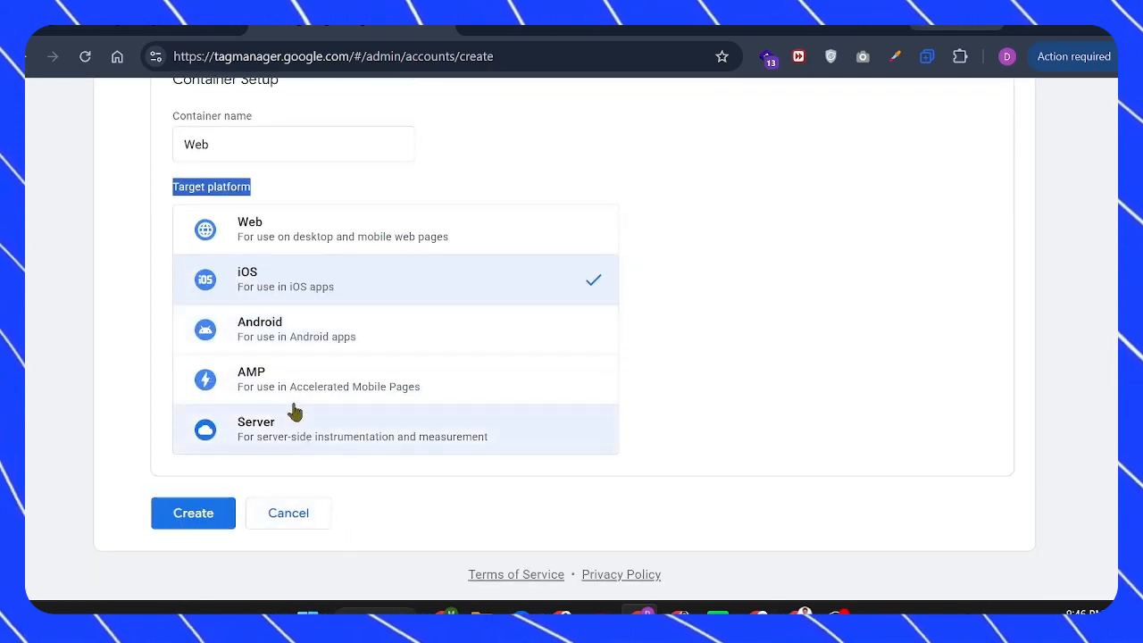
scroll(303, 393, up, 5)
scroll(281, 482, down, 5)
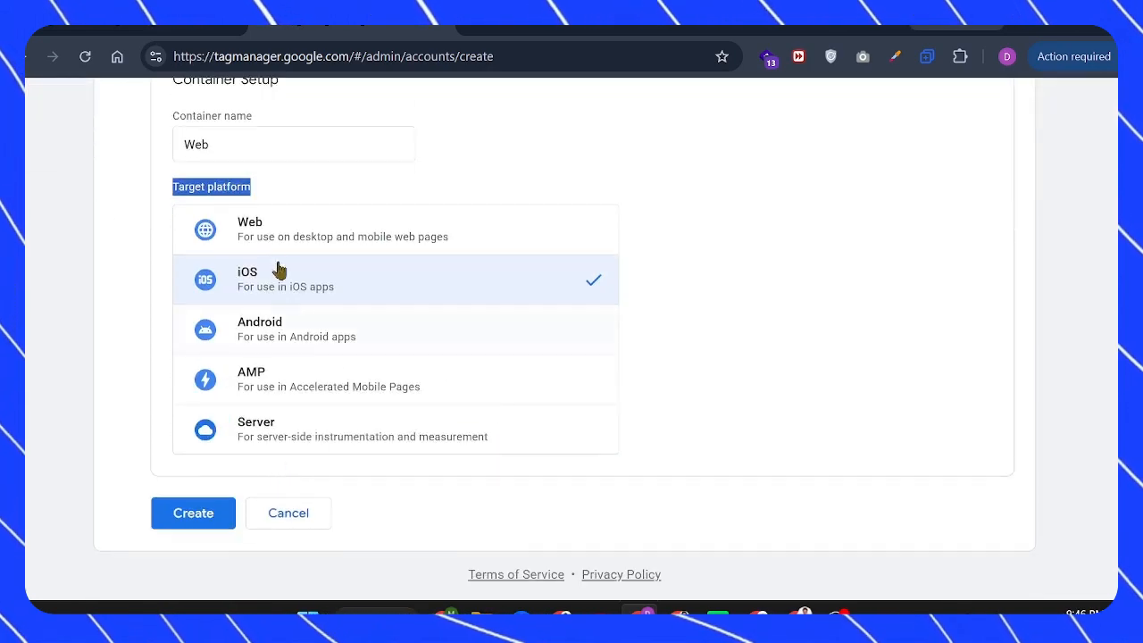
click(357, 232)
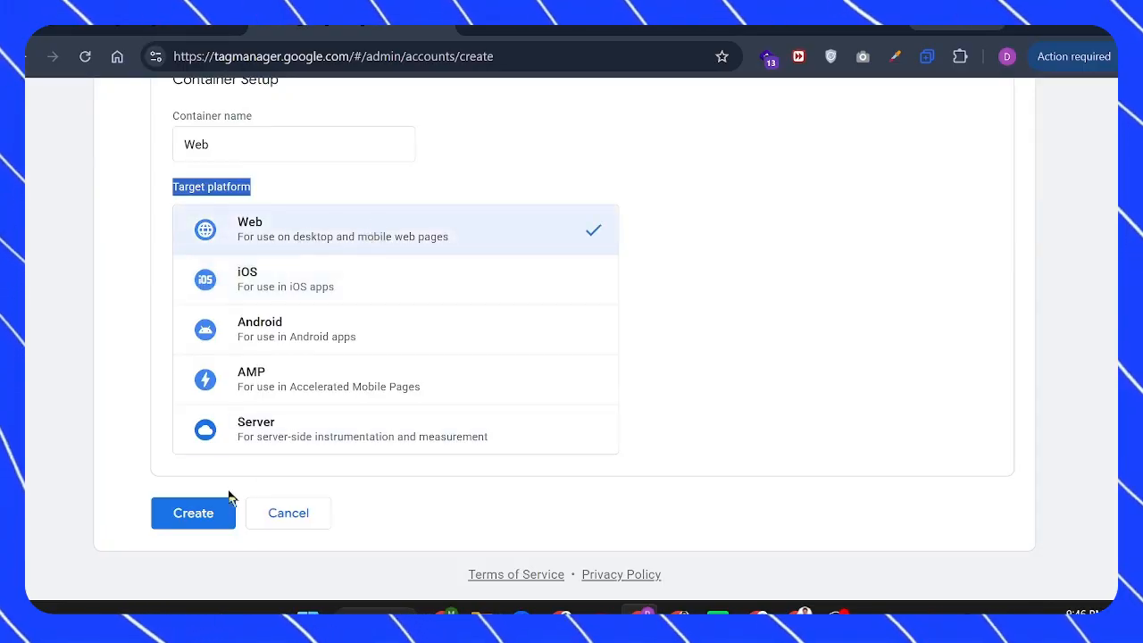
- Create the account, accepting the GDPR Data Processing Terms and the Google Tag Manager Terms of Service Agreement
click(189, 514)
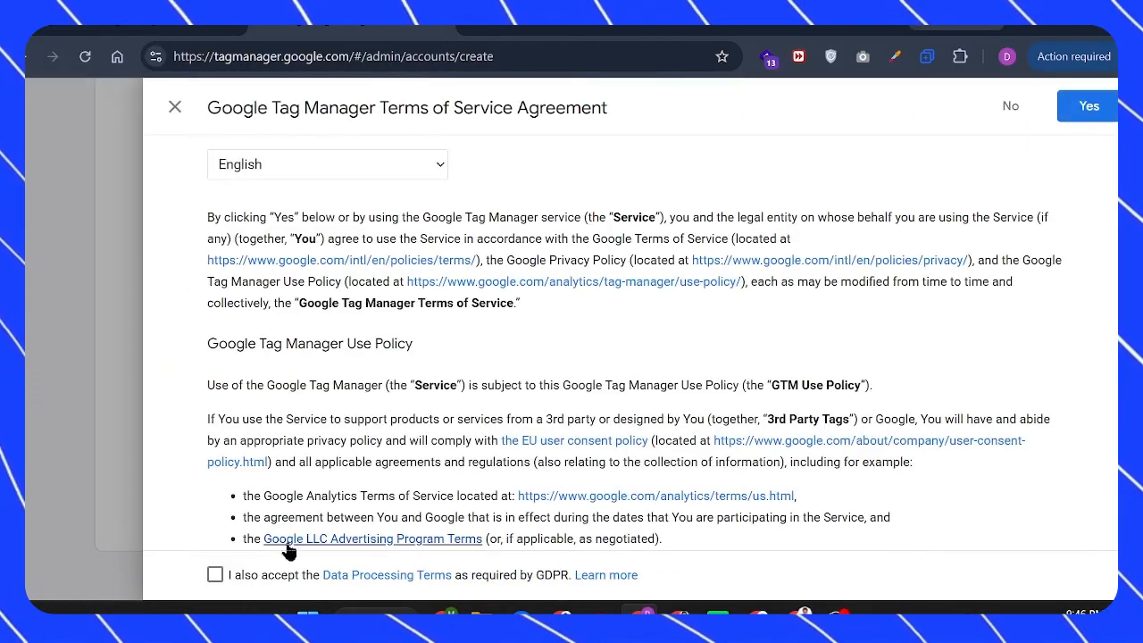
scroll(339, 447, down, 8)
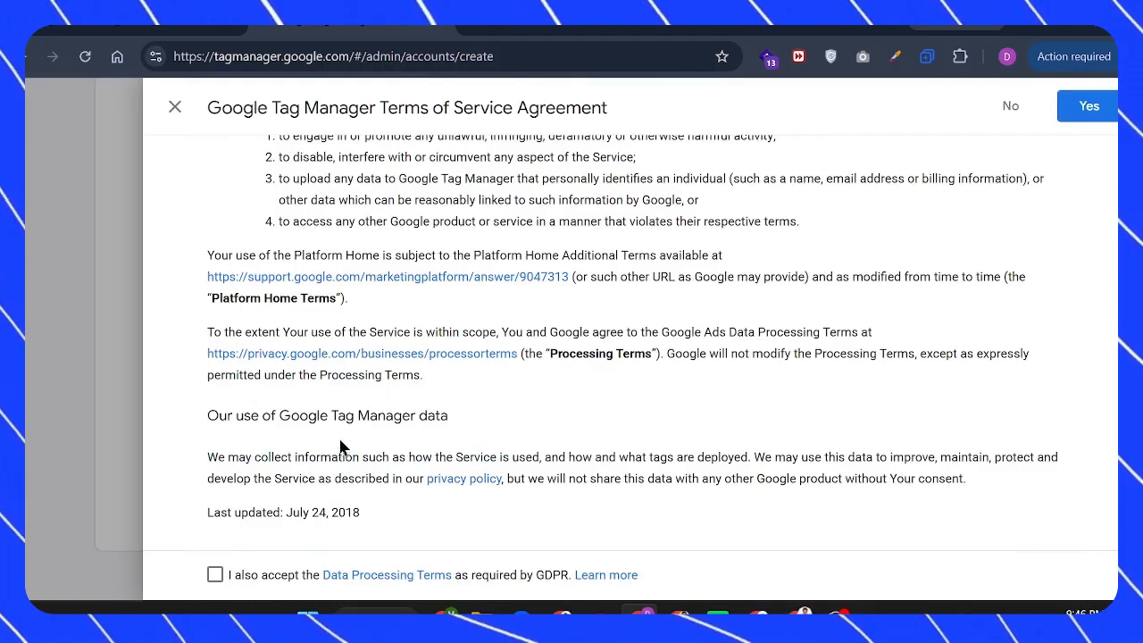
scroll(340, 446, up, 10)
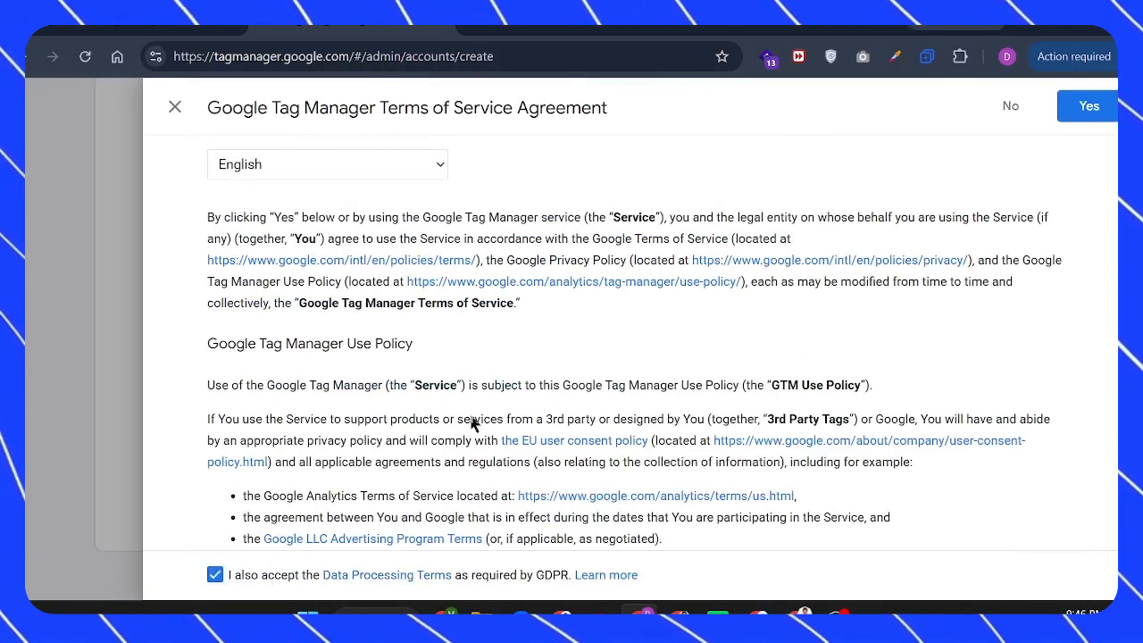
drag(209, 219, 649, 222)
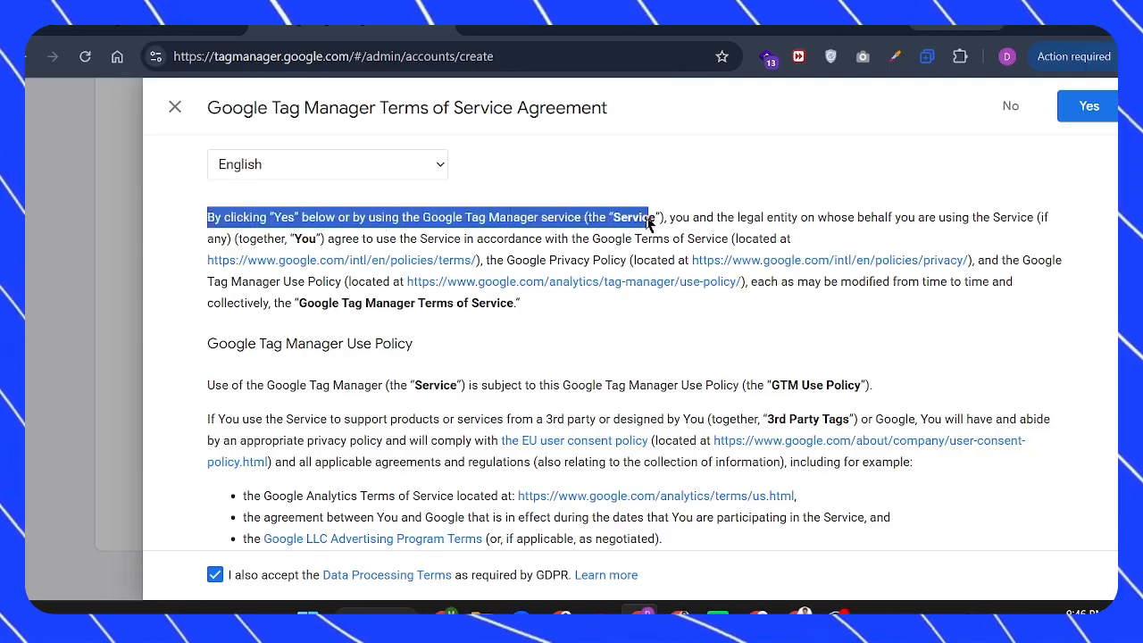
scroll(930, 449, down, 10)
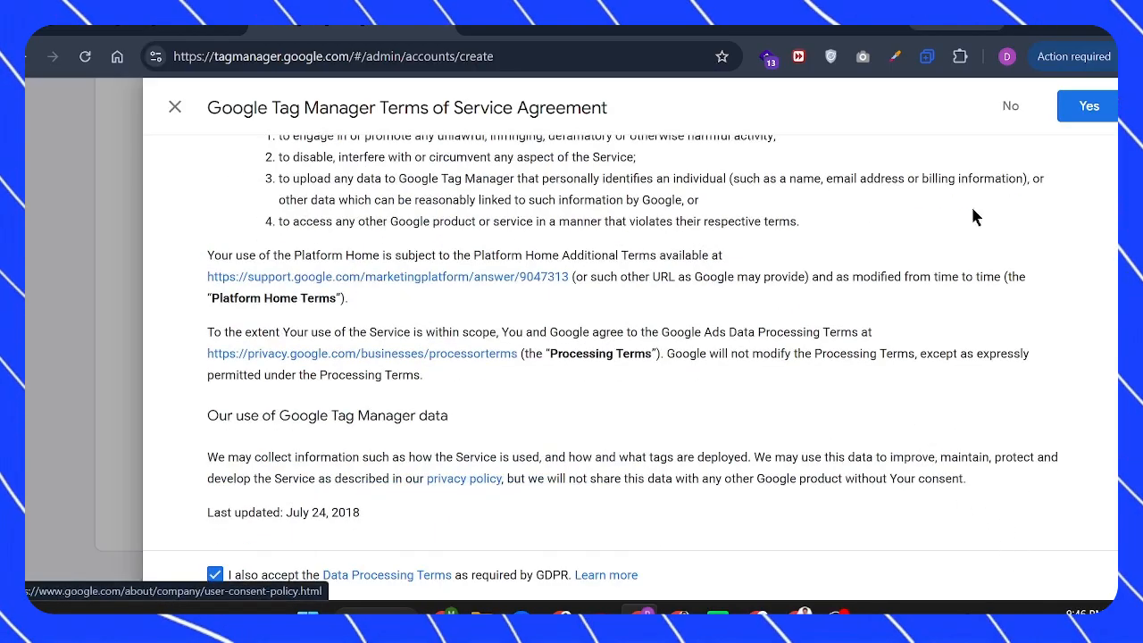
click(1090, 106)
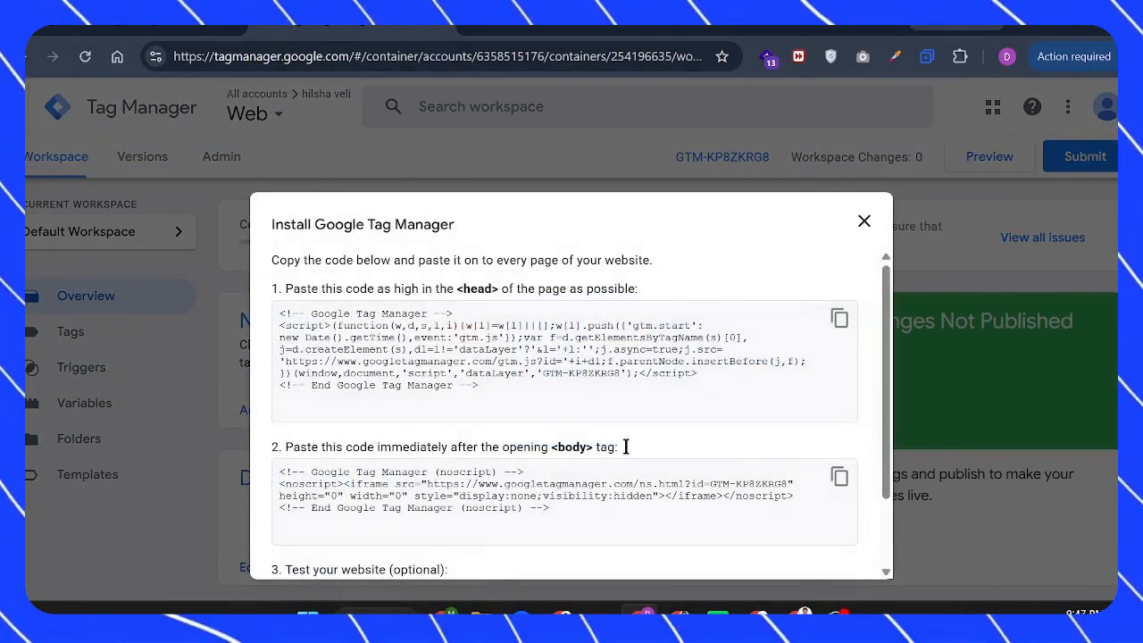
- Examine the installation snippets for the page's head and body and the optional website test, and close the installation instructions
double_click(482, 373)
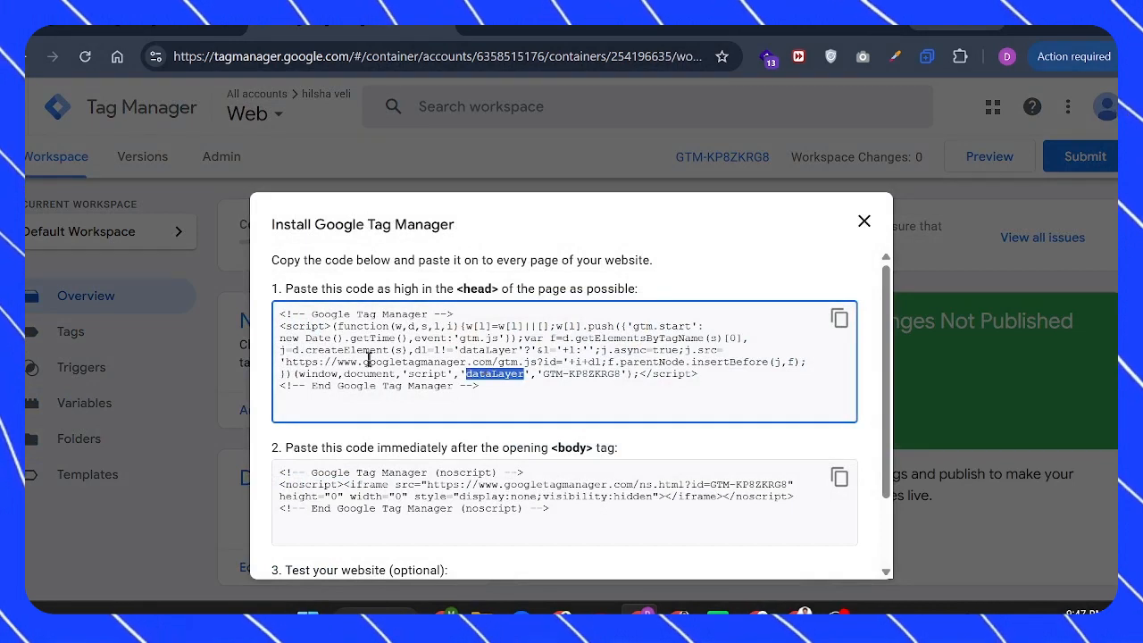
drag(302, 318, 446, 327)
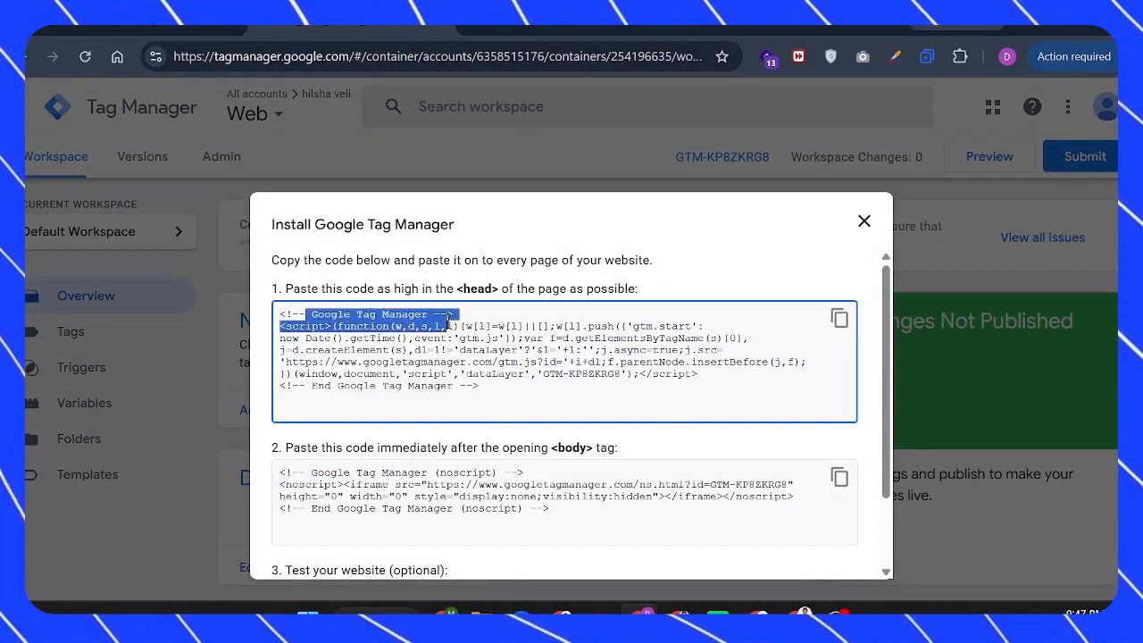
drag(346, 371, 518, 390)
click(517, 388)
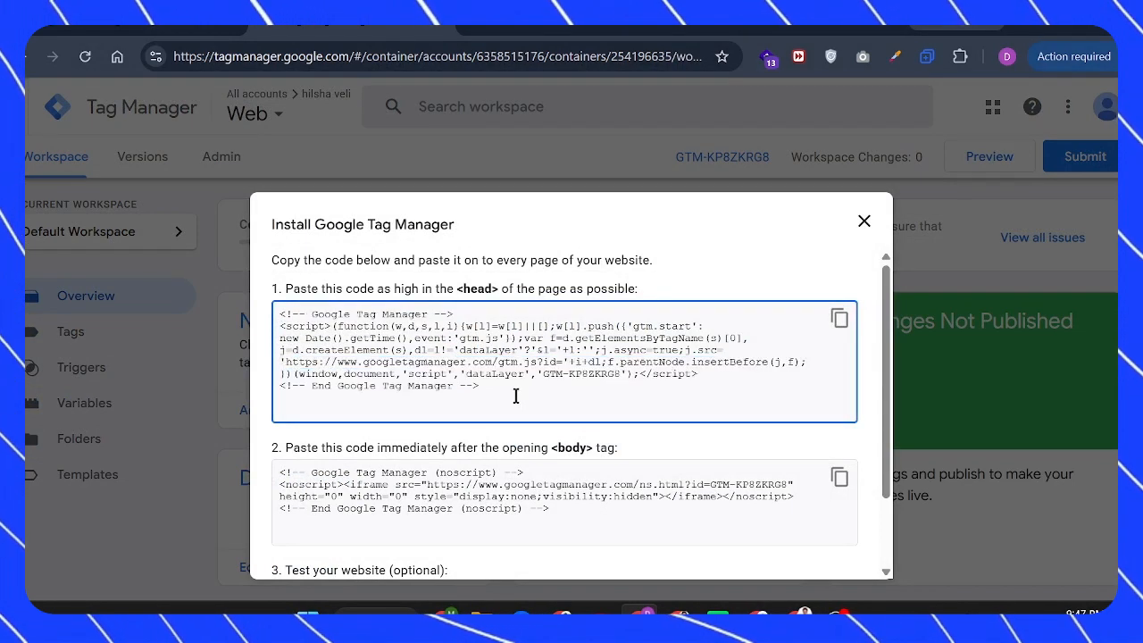
scroll(522, 396, down, 1)
scroll(460, 404, up, 1)
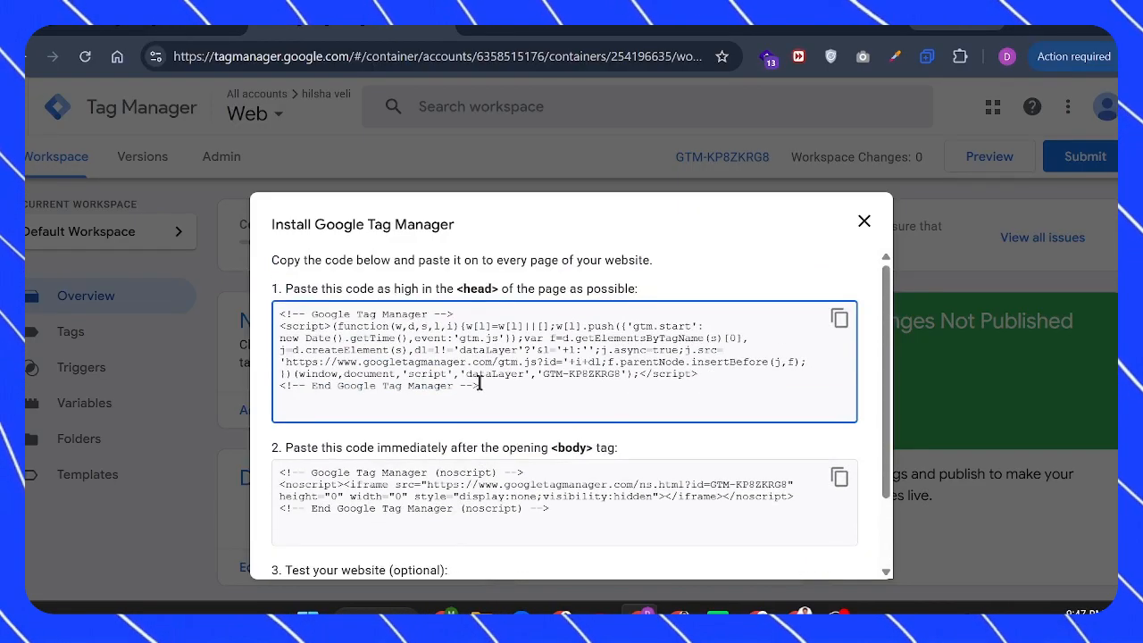
triple_click(466, 292)
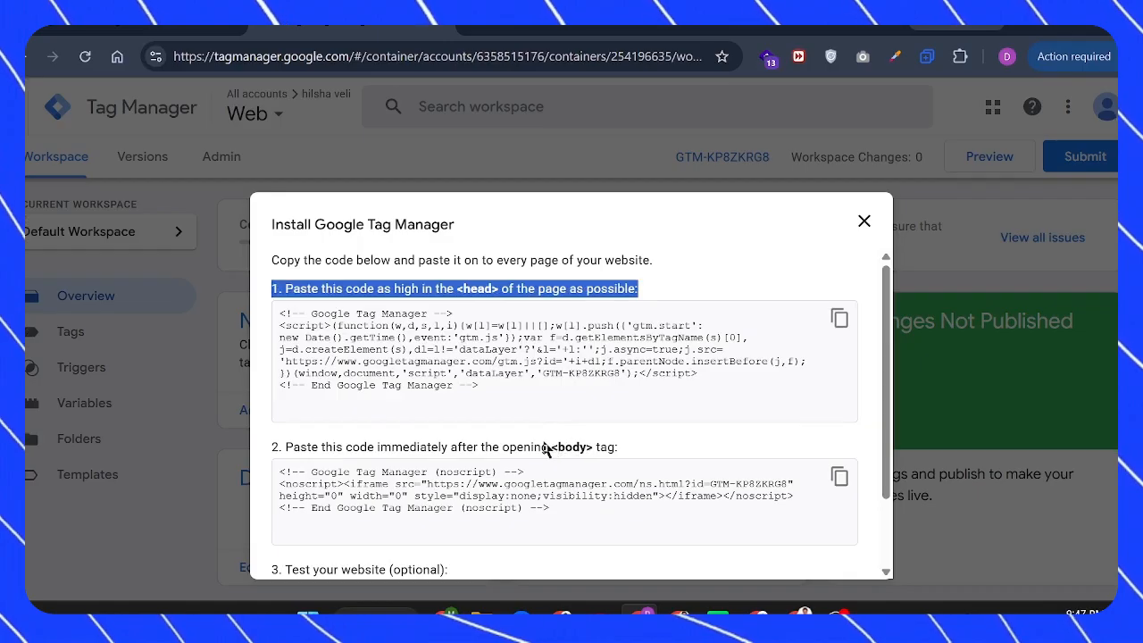
triple_click(553, 451)
scroll(514, 496, down, 1)
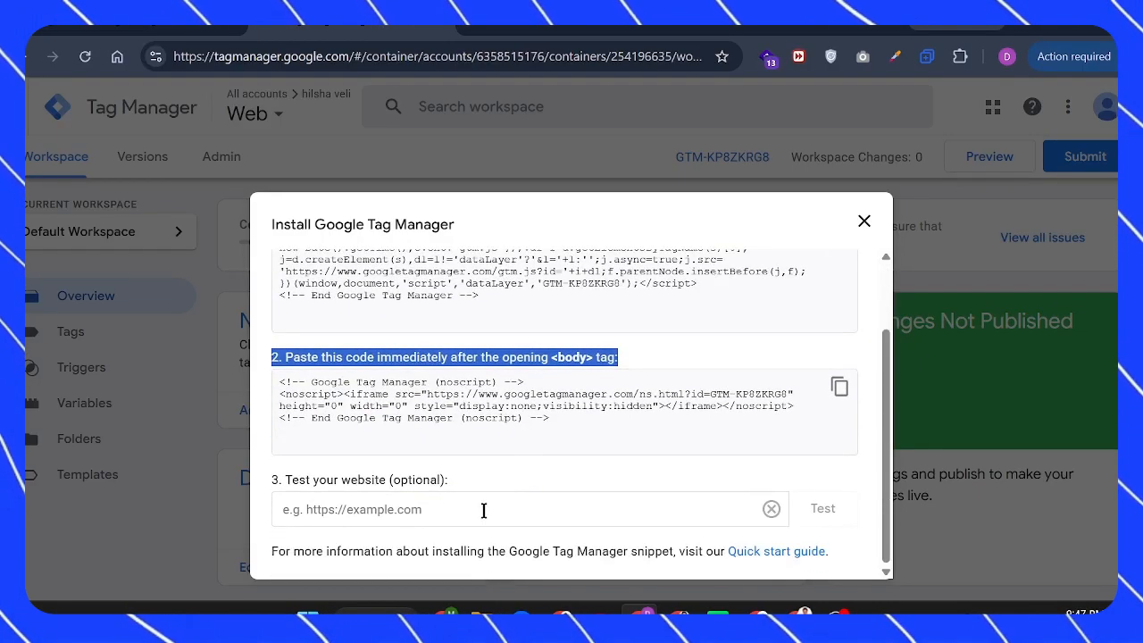
click(861, 223)
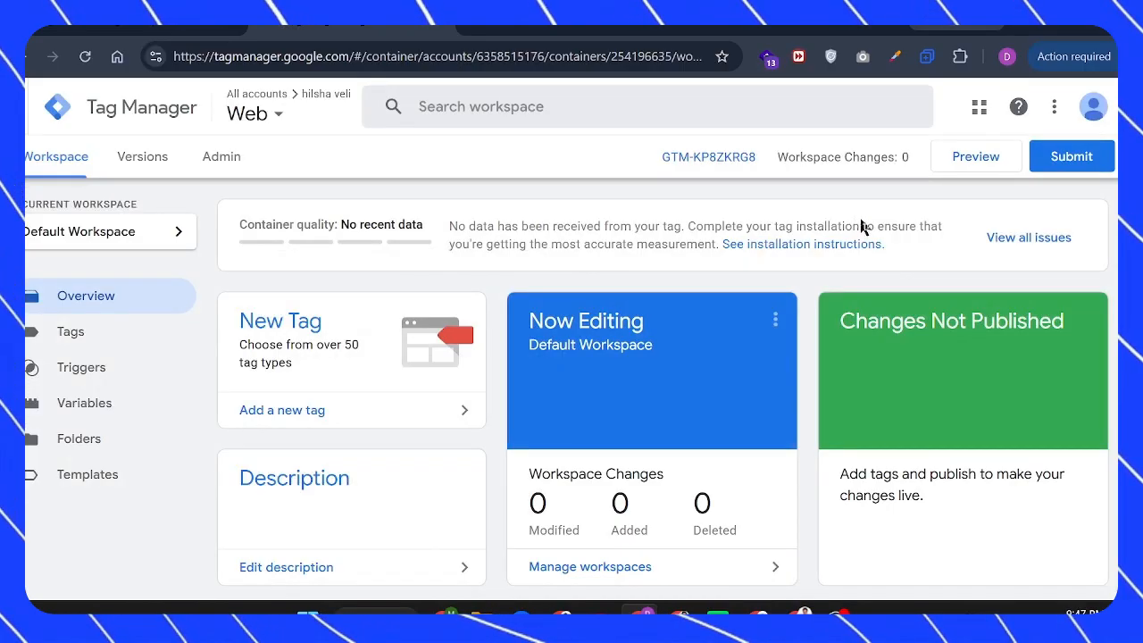
- Review the installation code again through the container ID, and look at the containers listed under the hilsha veli account
click(695, 161)
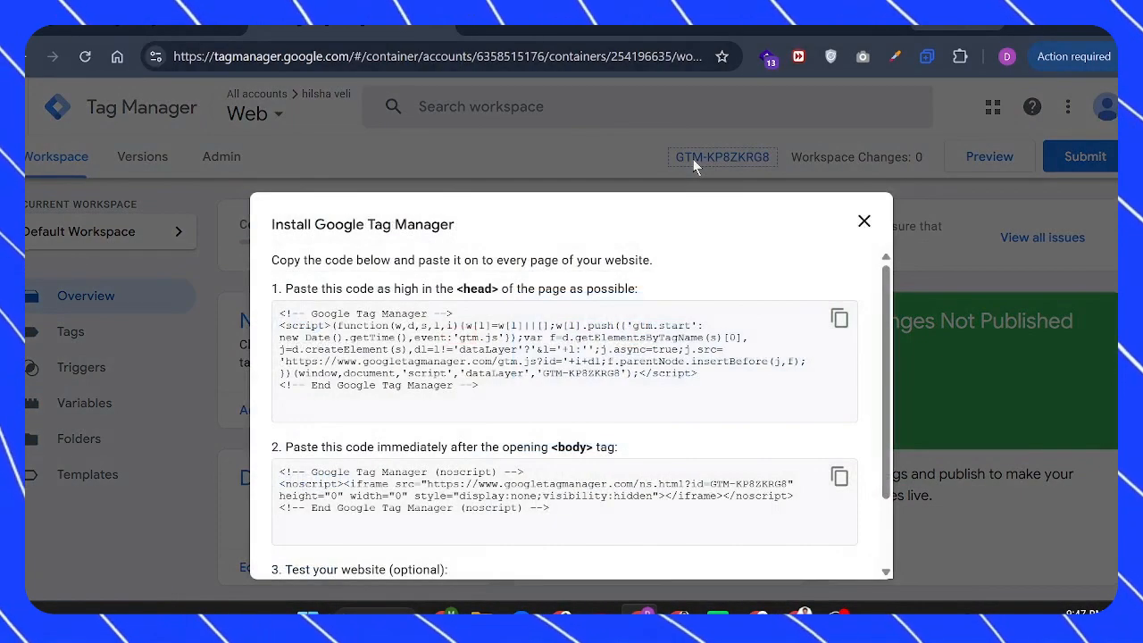
click(857, 223)
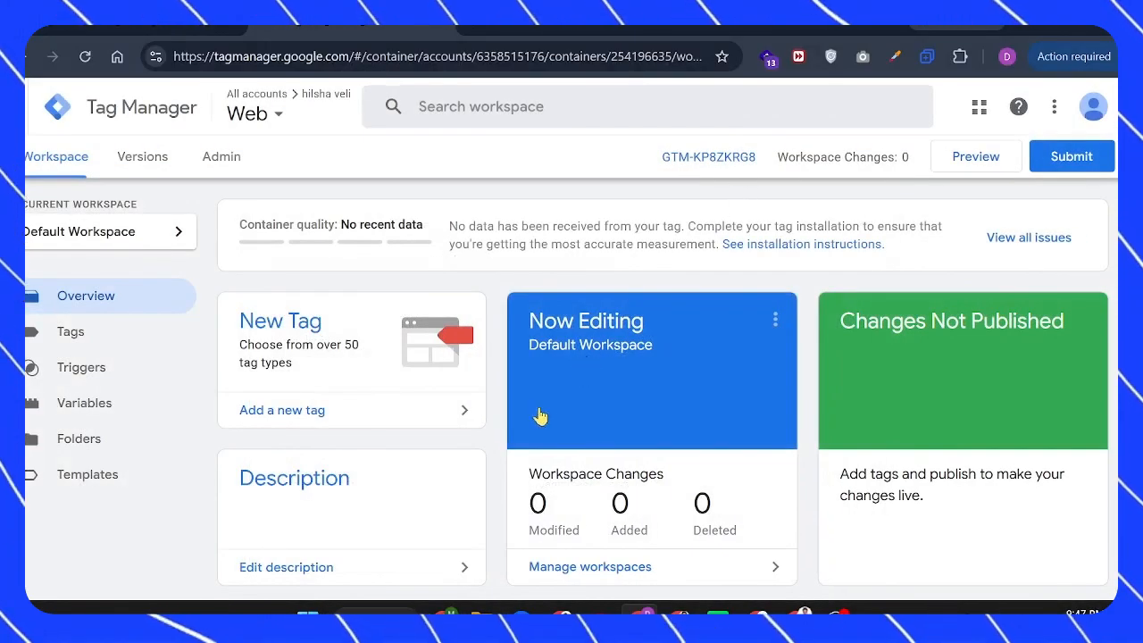
scroll(536, 416, down, 4)
scroll(534, 416, up, 4)
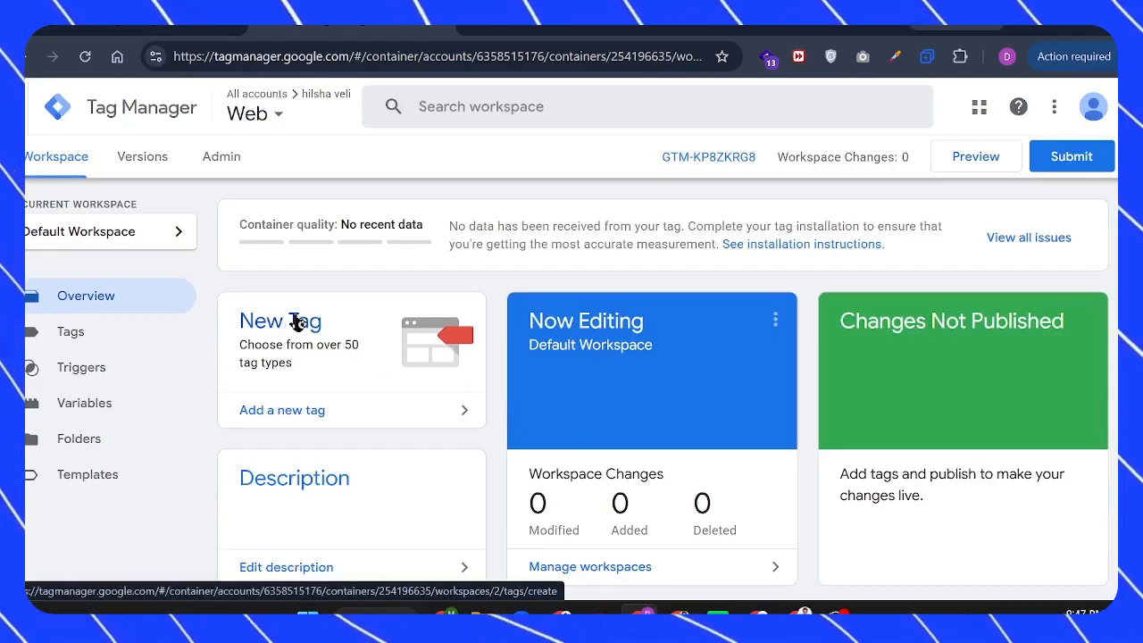
click(255, 113)
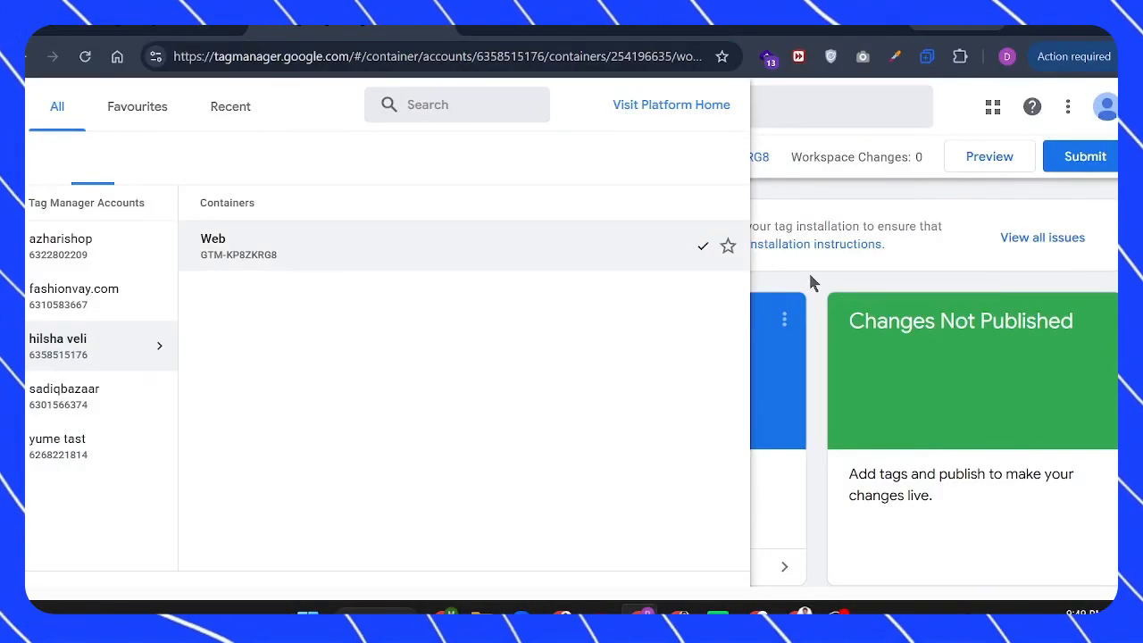
click(809, 275)
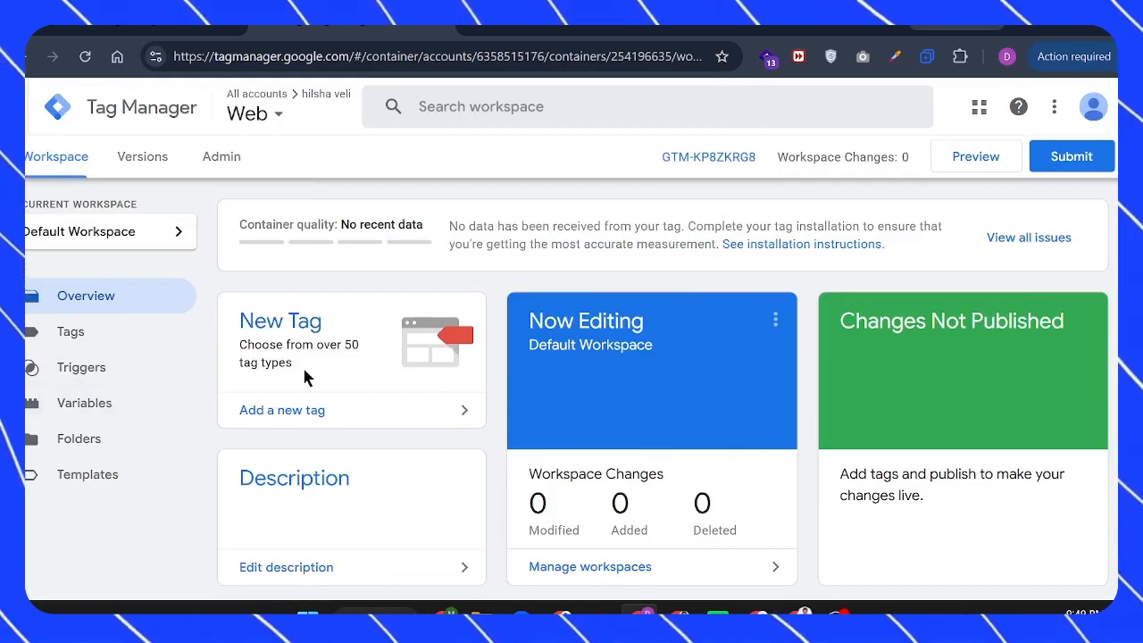
- Start another container in the administration of the hilsha veli account, with Server as its target platform
click(207, 168)
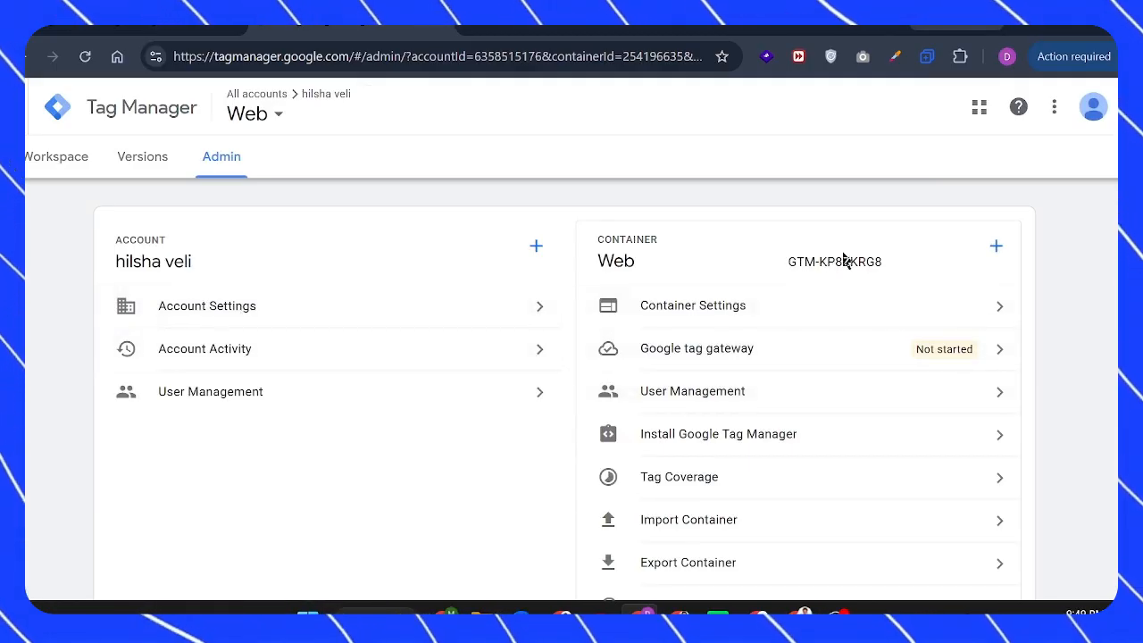
click(991, 246)
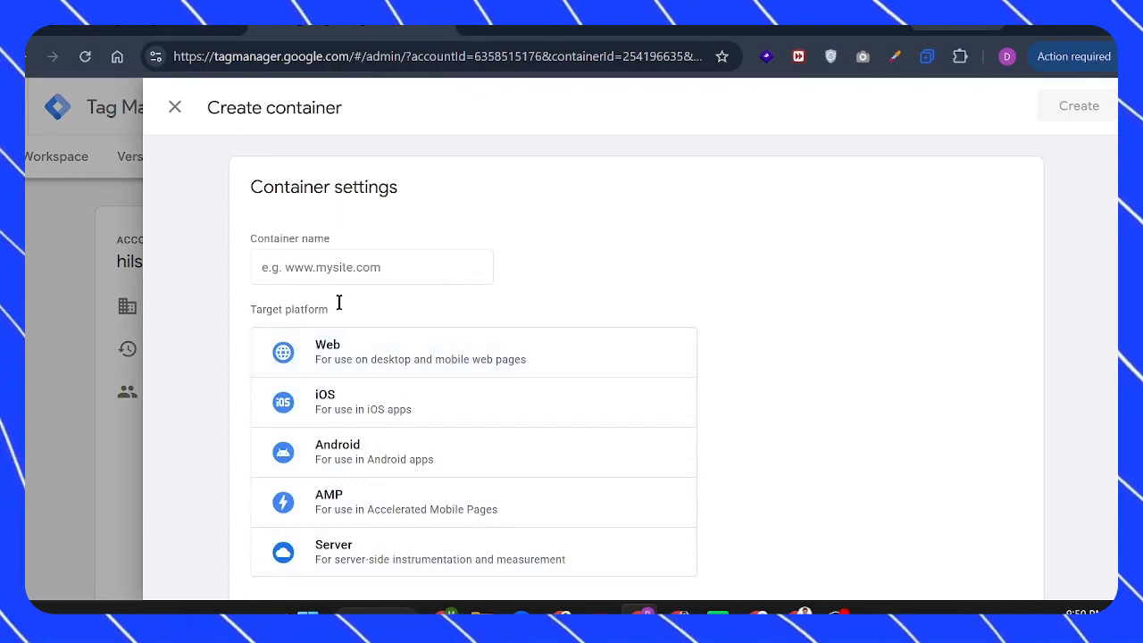
click(370, 364)
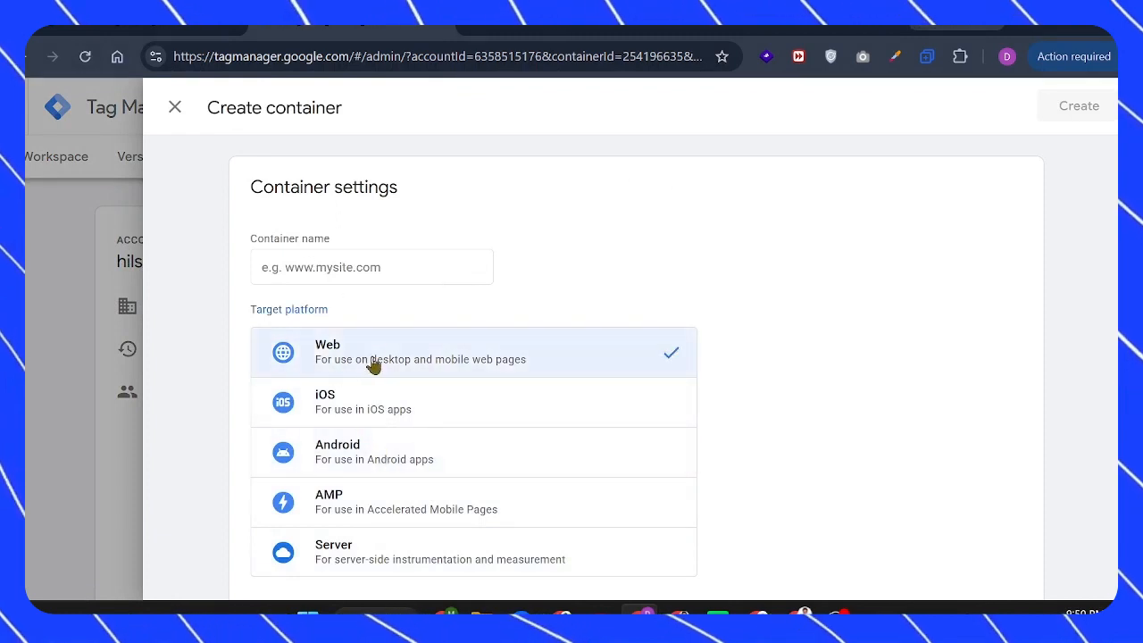
click(389, 565)
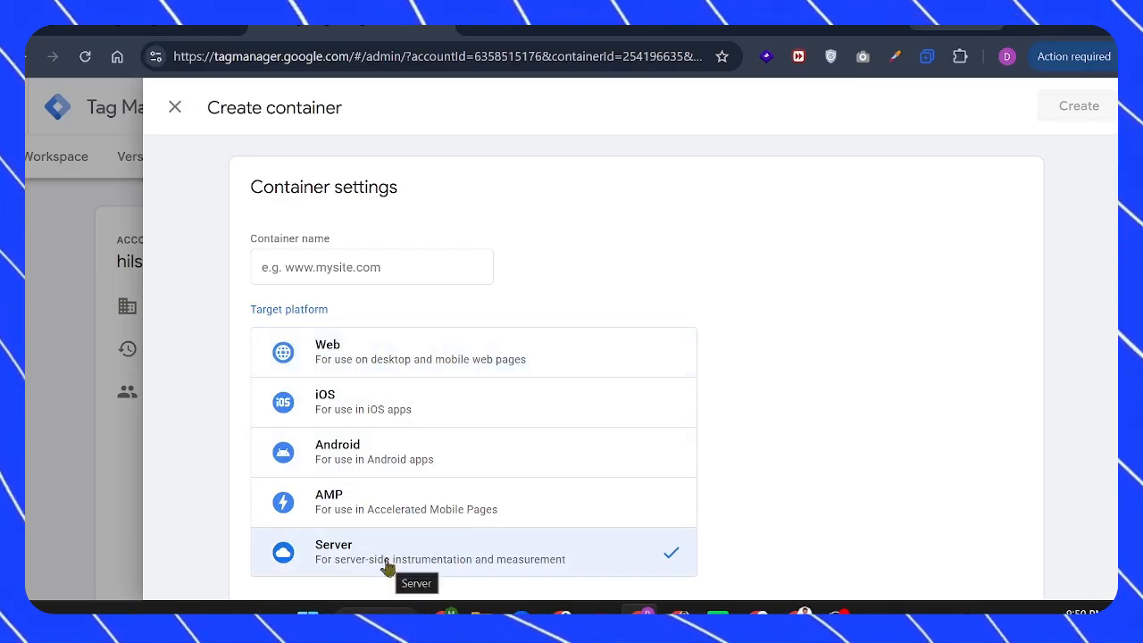
- Name the container "server" and create it, leaving the tagging server setup without provisioning a server
click(328, 258)
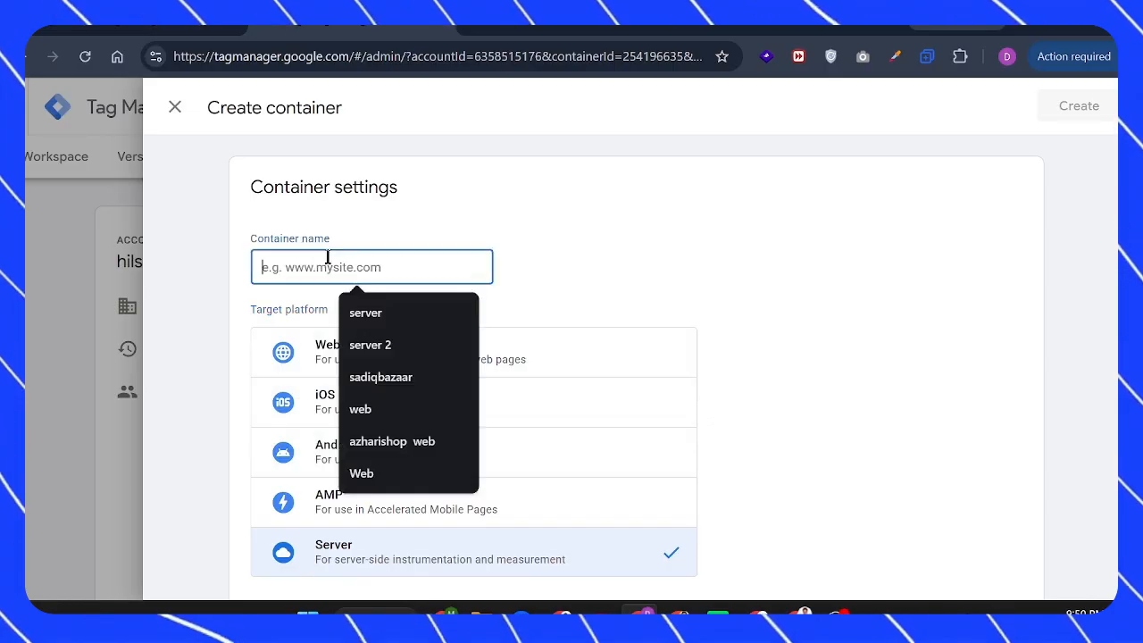
click(388, 314)
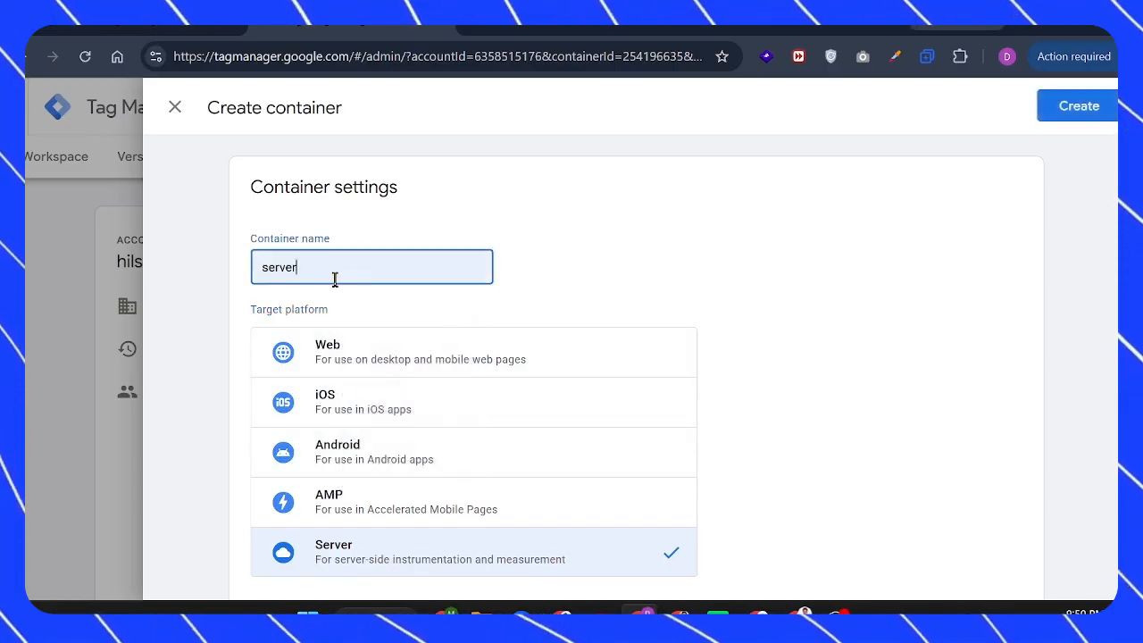
scroll(455, 438, down, 1)
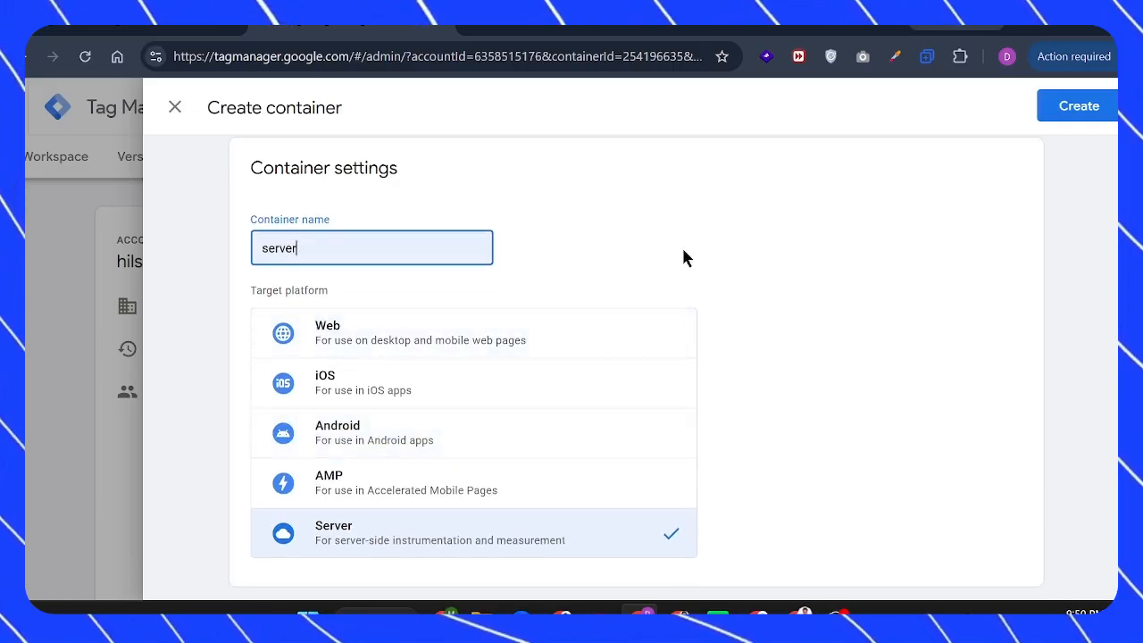
click(1082, 111)
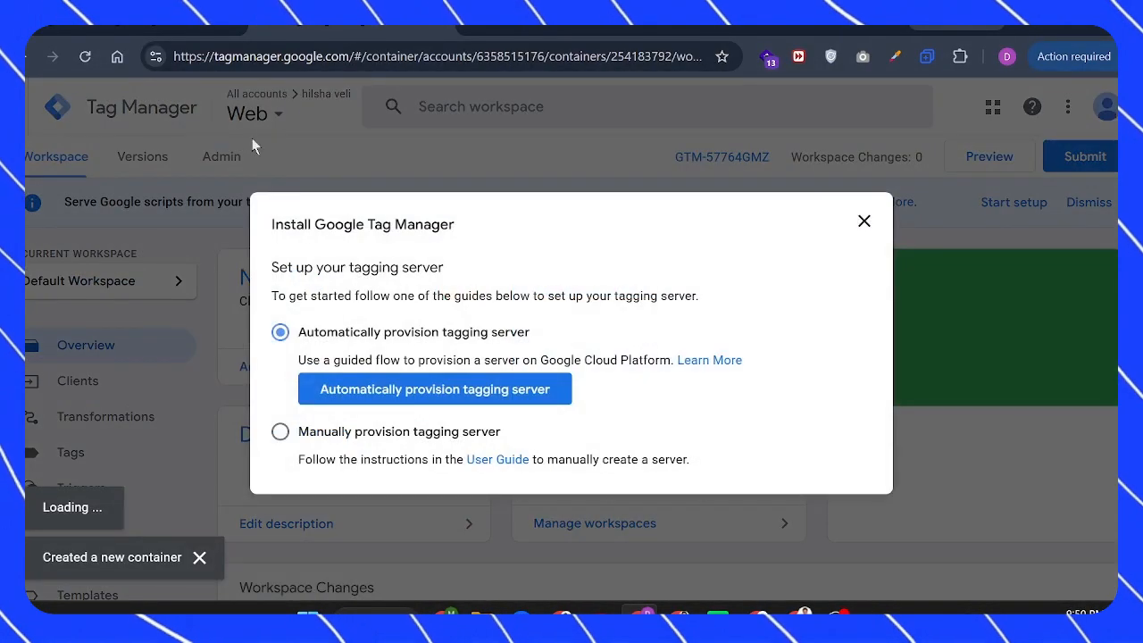
click(350, 393)
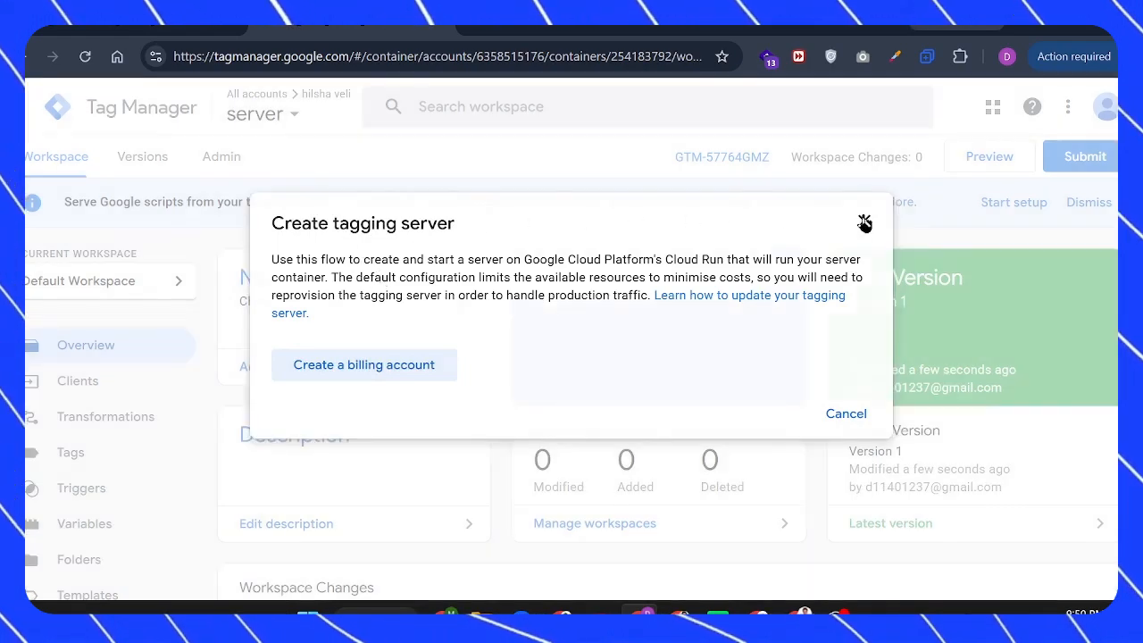
click(863, 222)
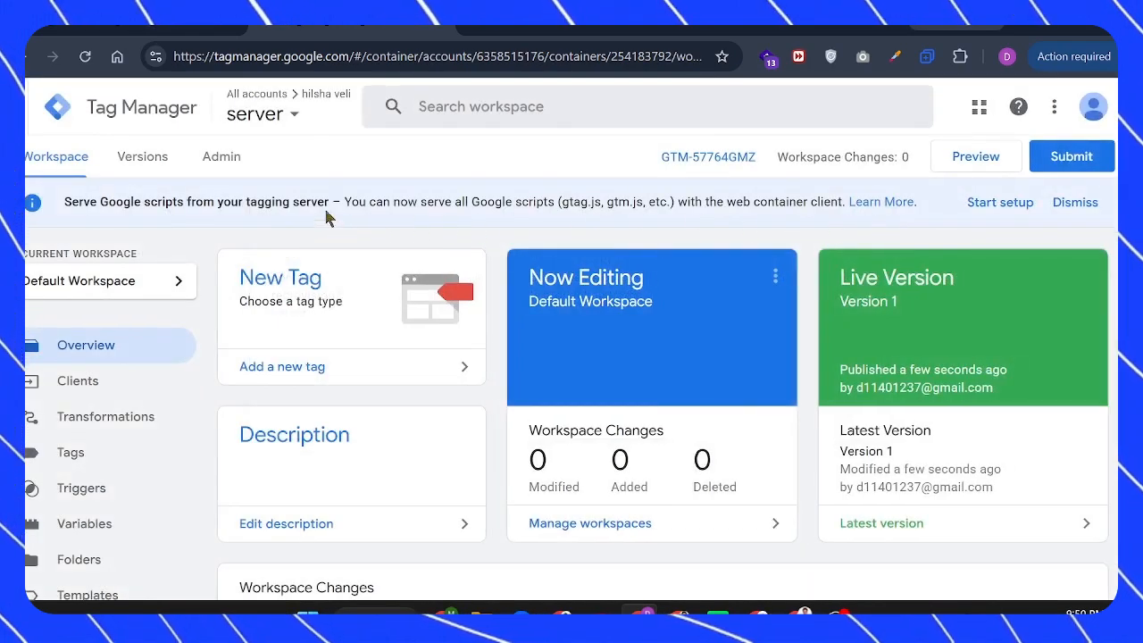
- Switch to the Web container and back to the server container, and dismiss the notice about serving Google scripts
click(268, 114)
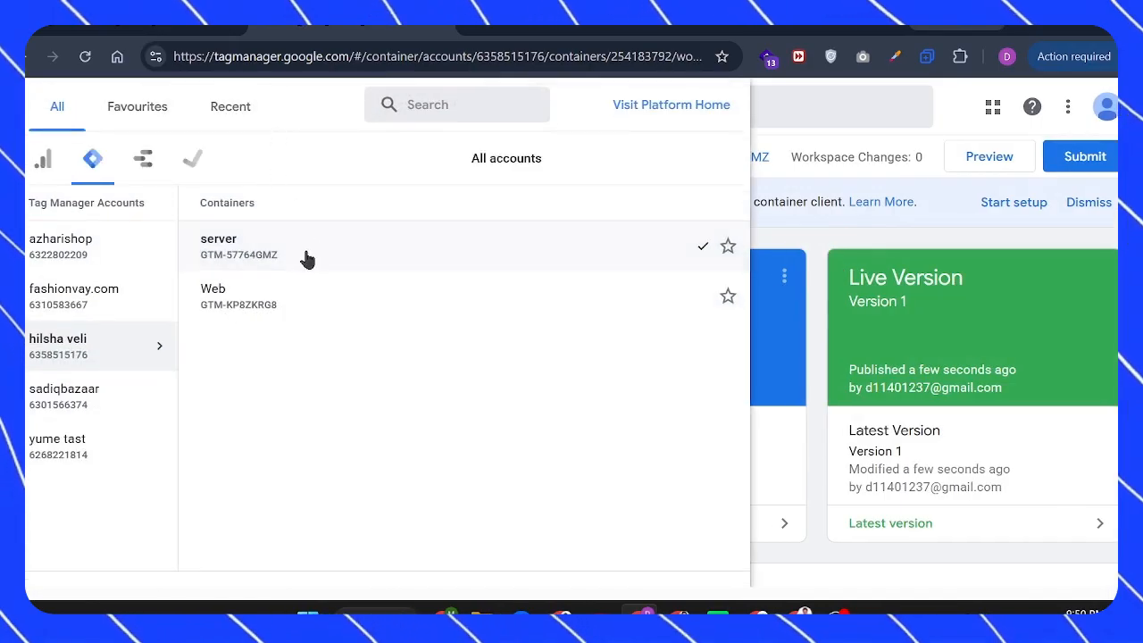
click(307, 300)
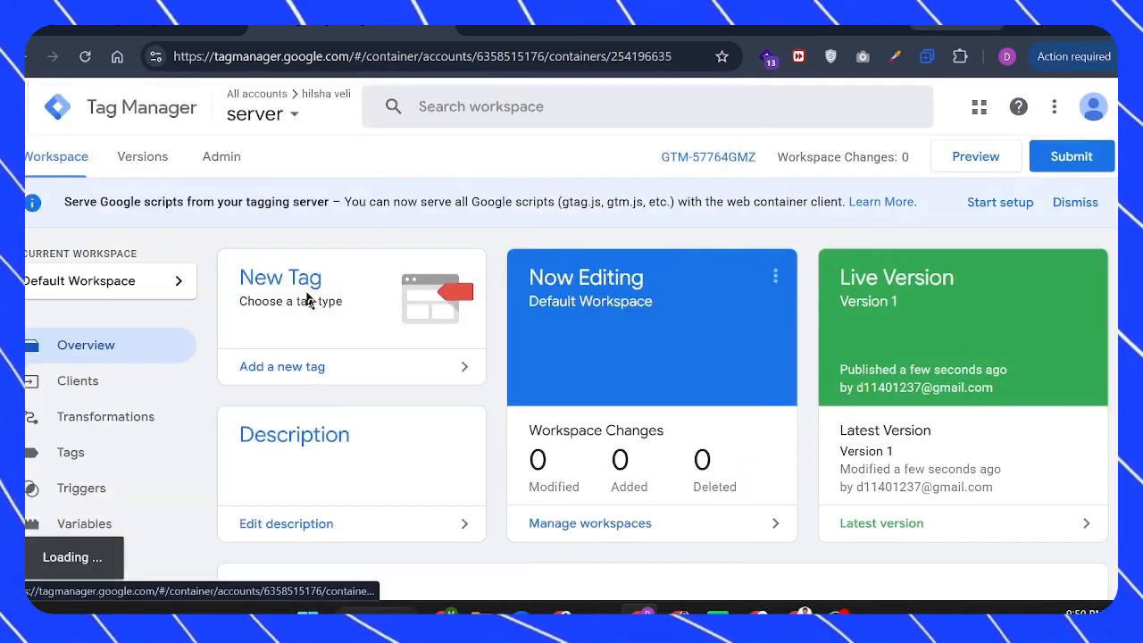
click(309, 111)
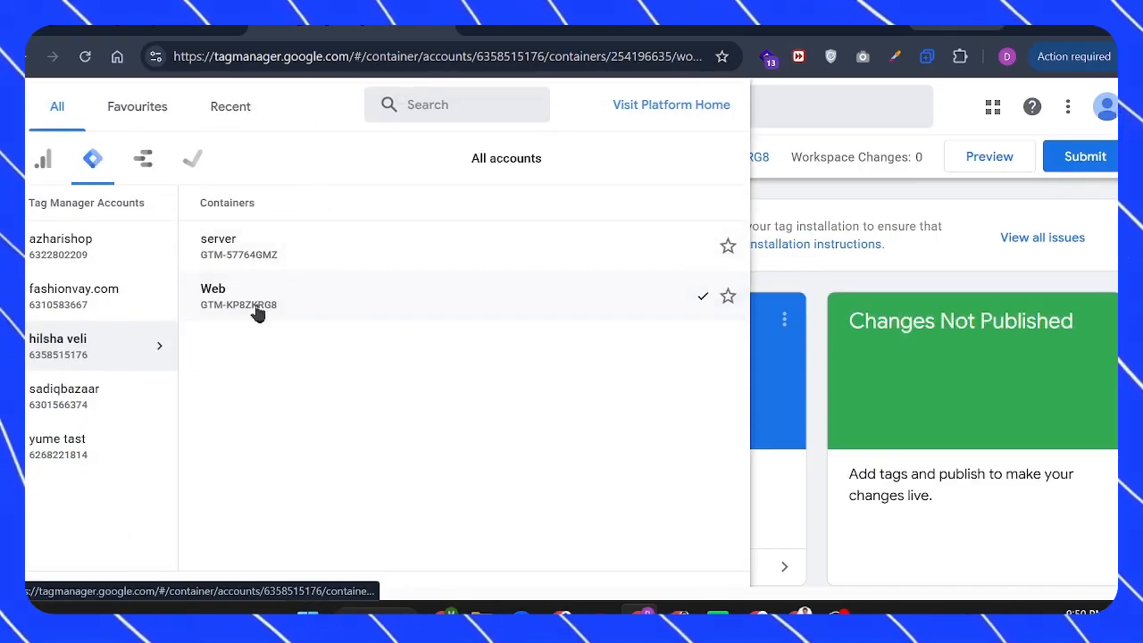
click(301, 244)
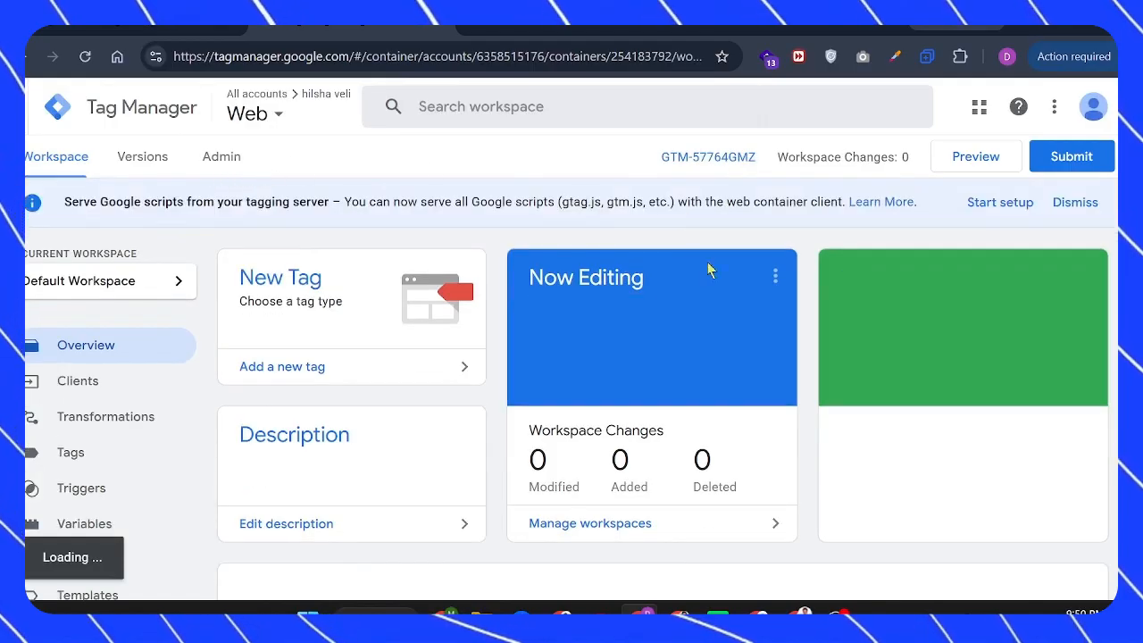
click(1075, 203)
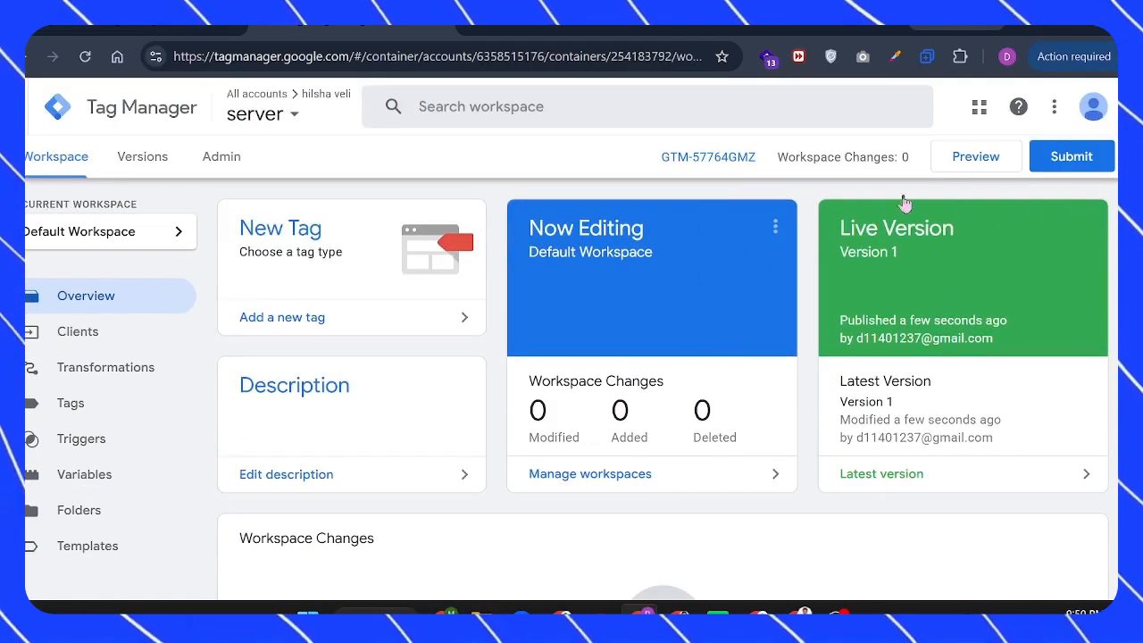
click(213, 158)
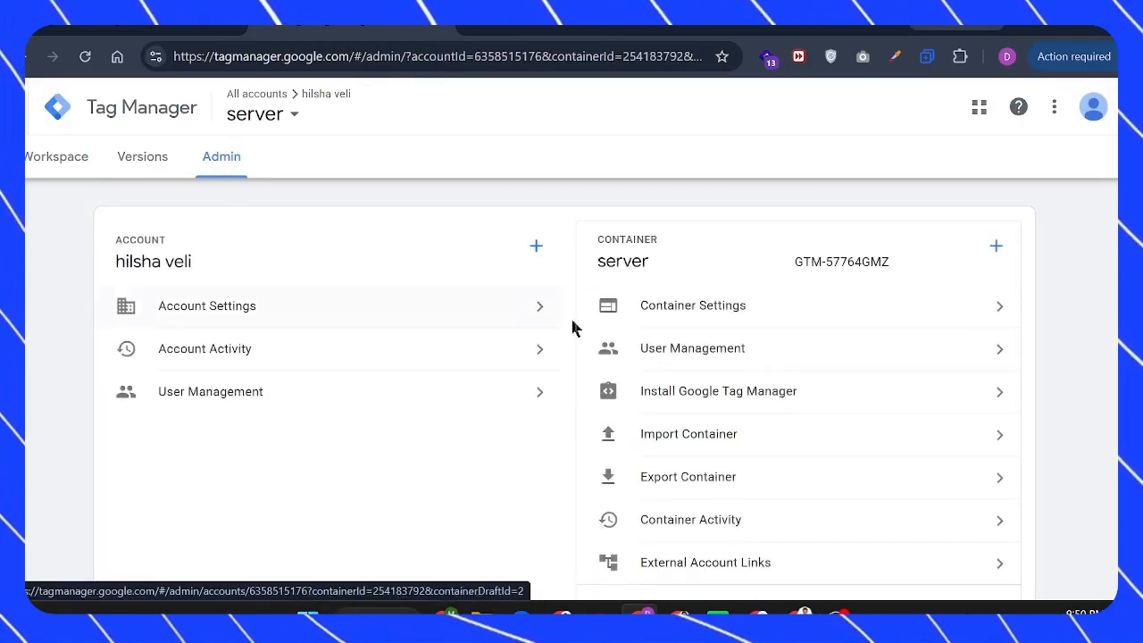
click(984, 250)
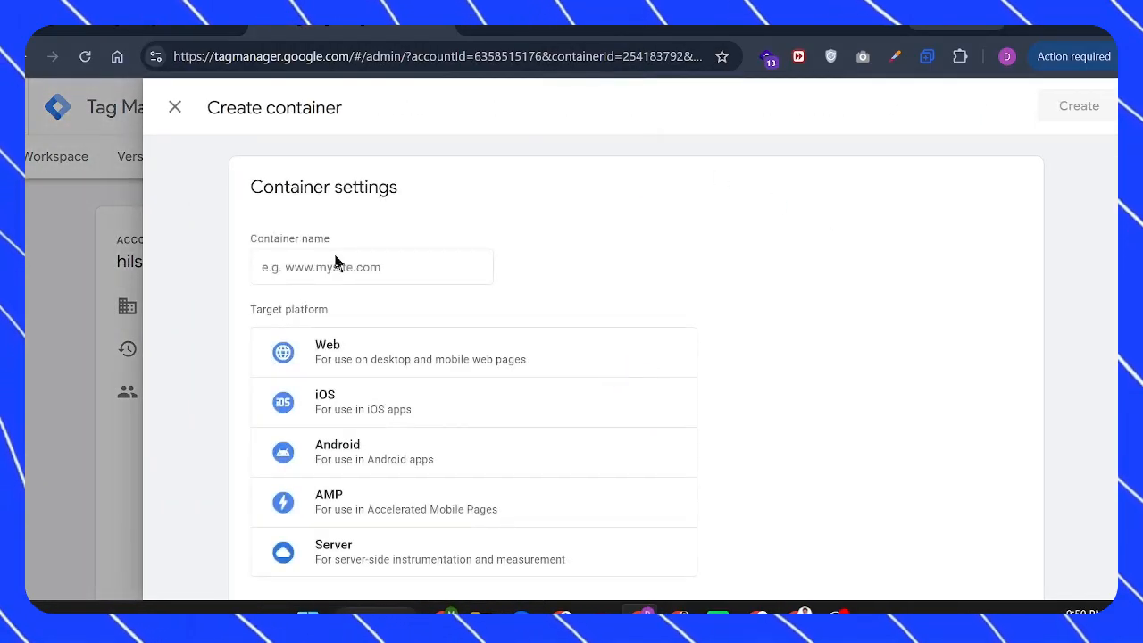
click(335, 261)
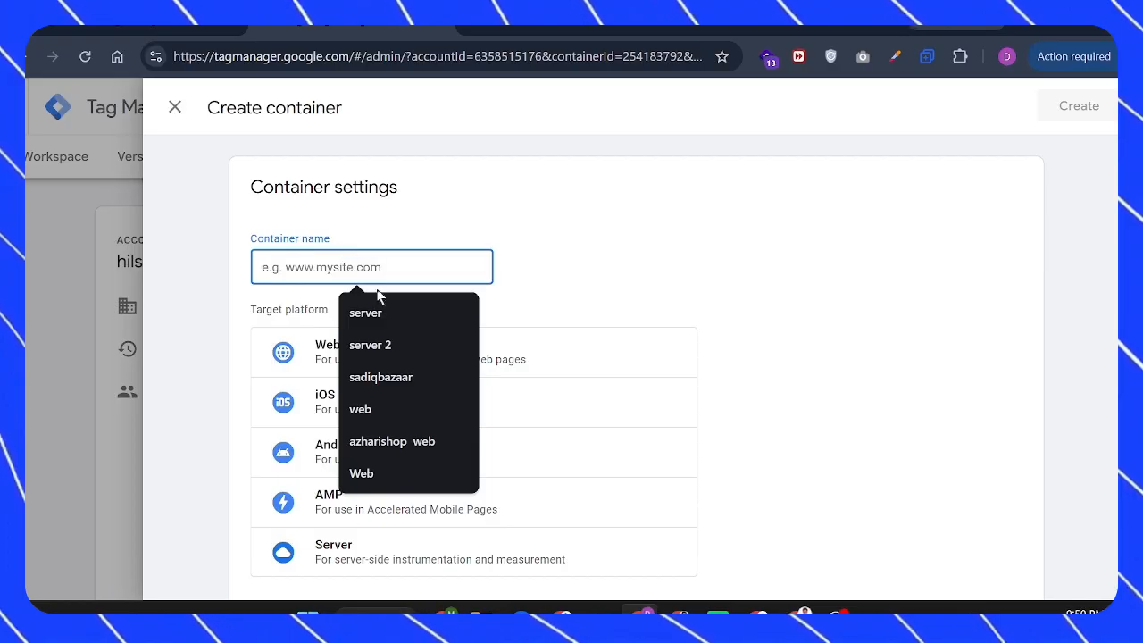
click(533, 561)
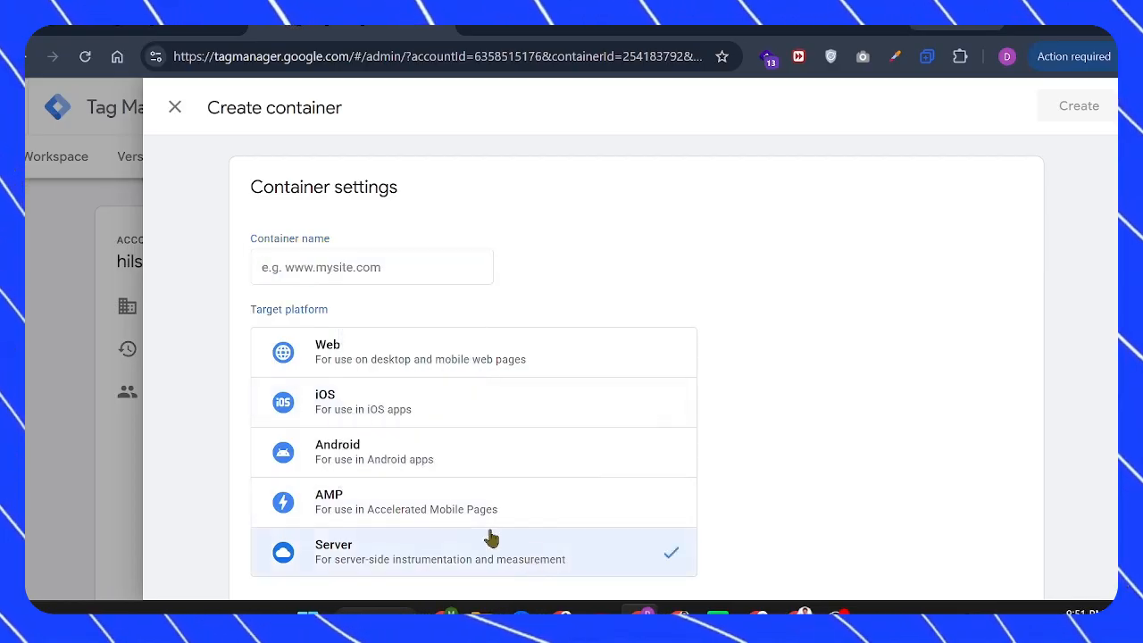
click(173, 108)
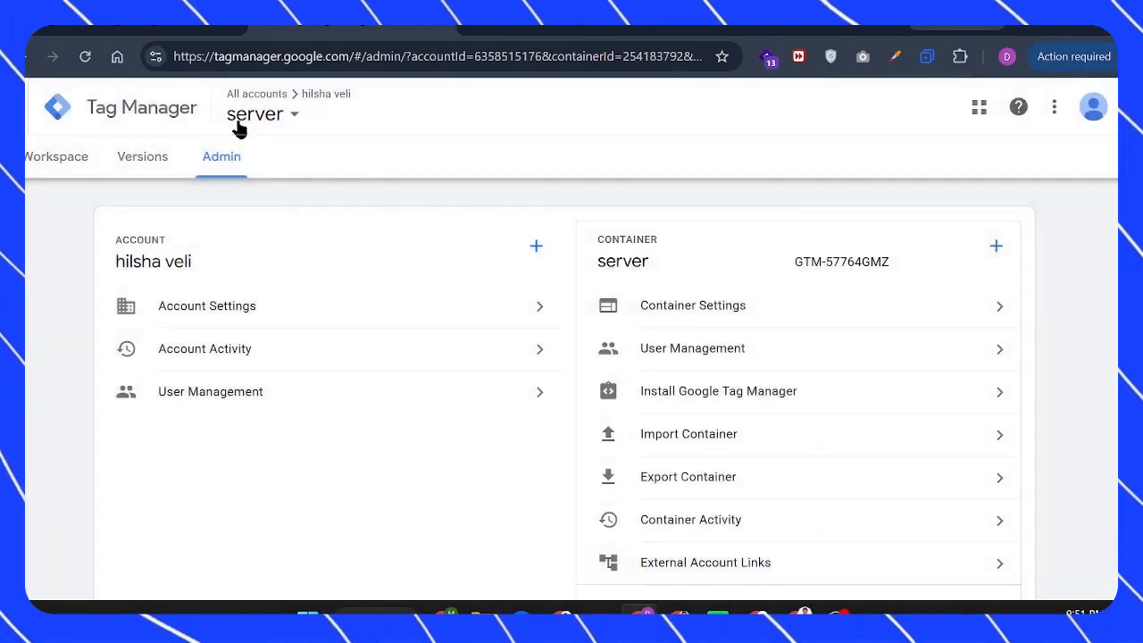
- Return to the server container's workspace and look over its overview, from the tag and version cards to the activity history
click(34, 155)
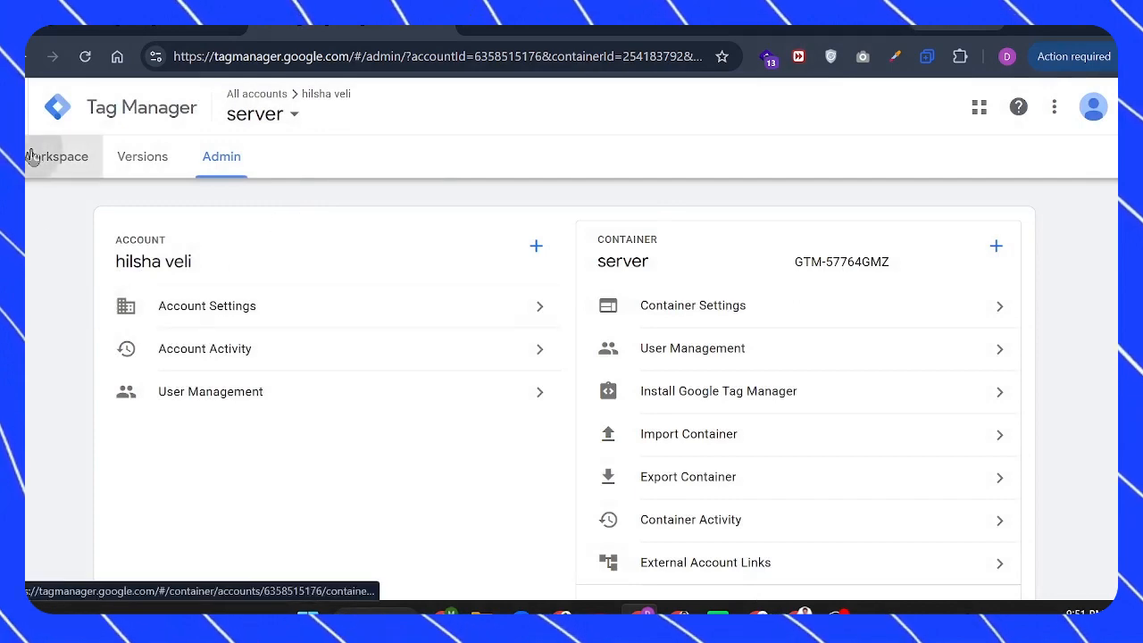
scroll(361, 372, down, 1)
scroll(359, 370, down, 3)
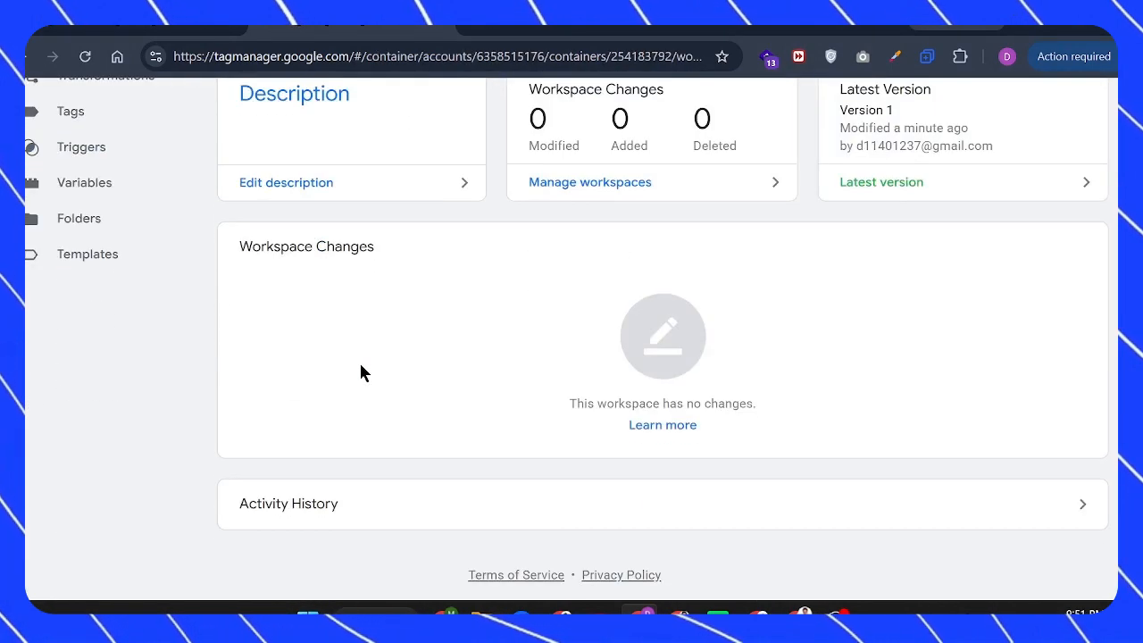
scroll(360, 359, up, 4)
scroll(361, 353, down, 3)
scroll(366, 344, up, 4)
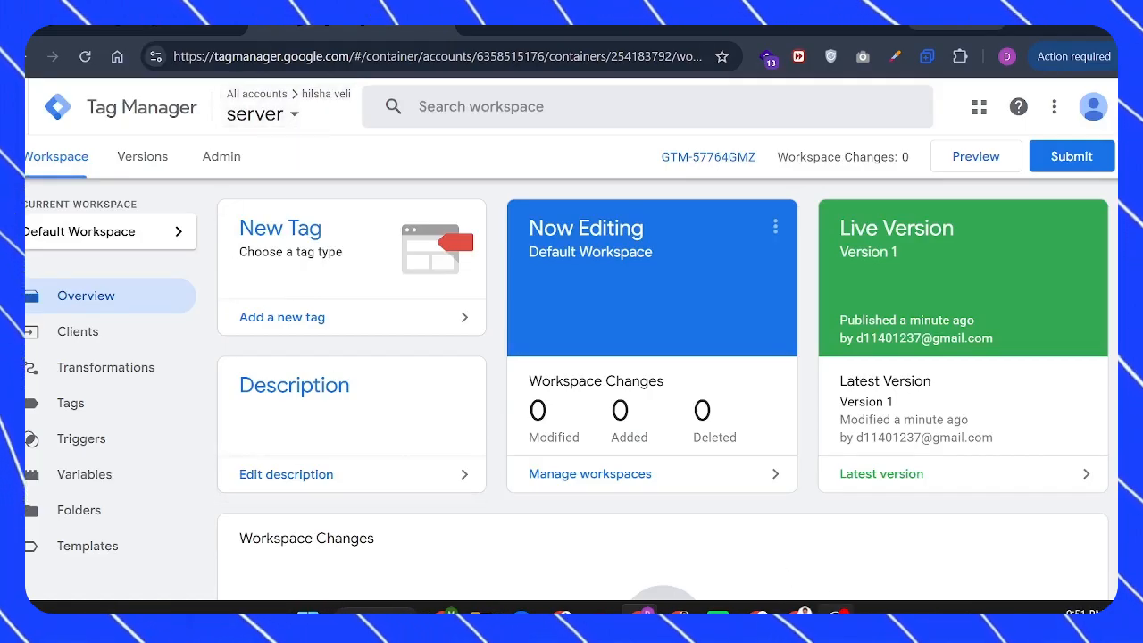
click(836, 615)
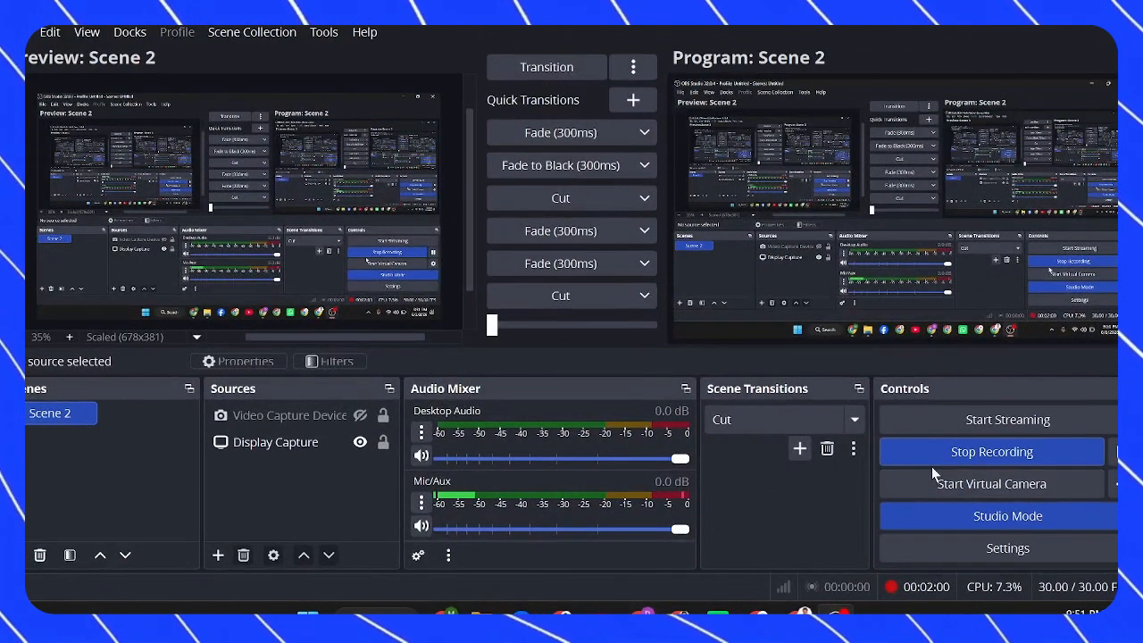